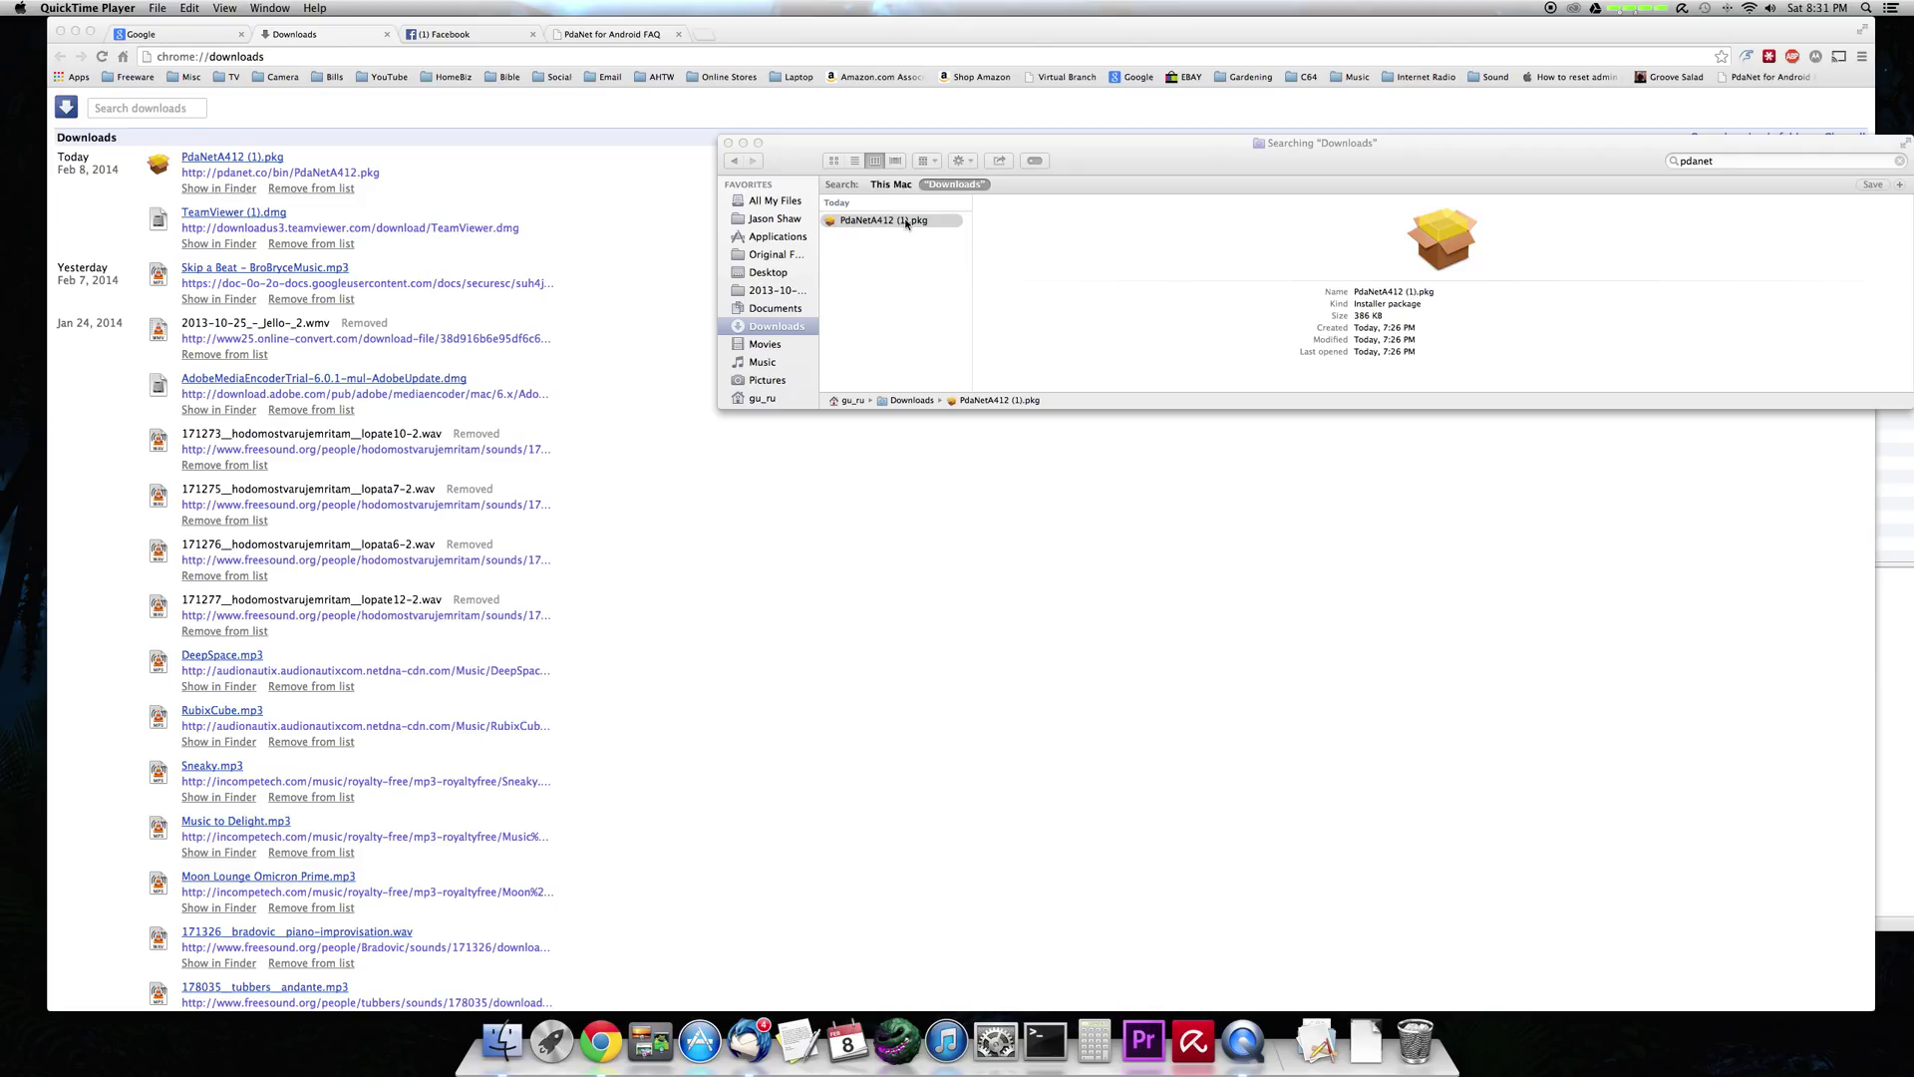
Open PdaNetA412 (1).pkg from Chrome's downloads and dismiss both unidentified-developer warnings
{"action": "left_click", "coordinate": [260, 155]}
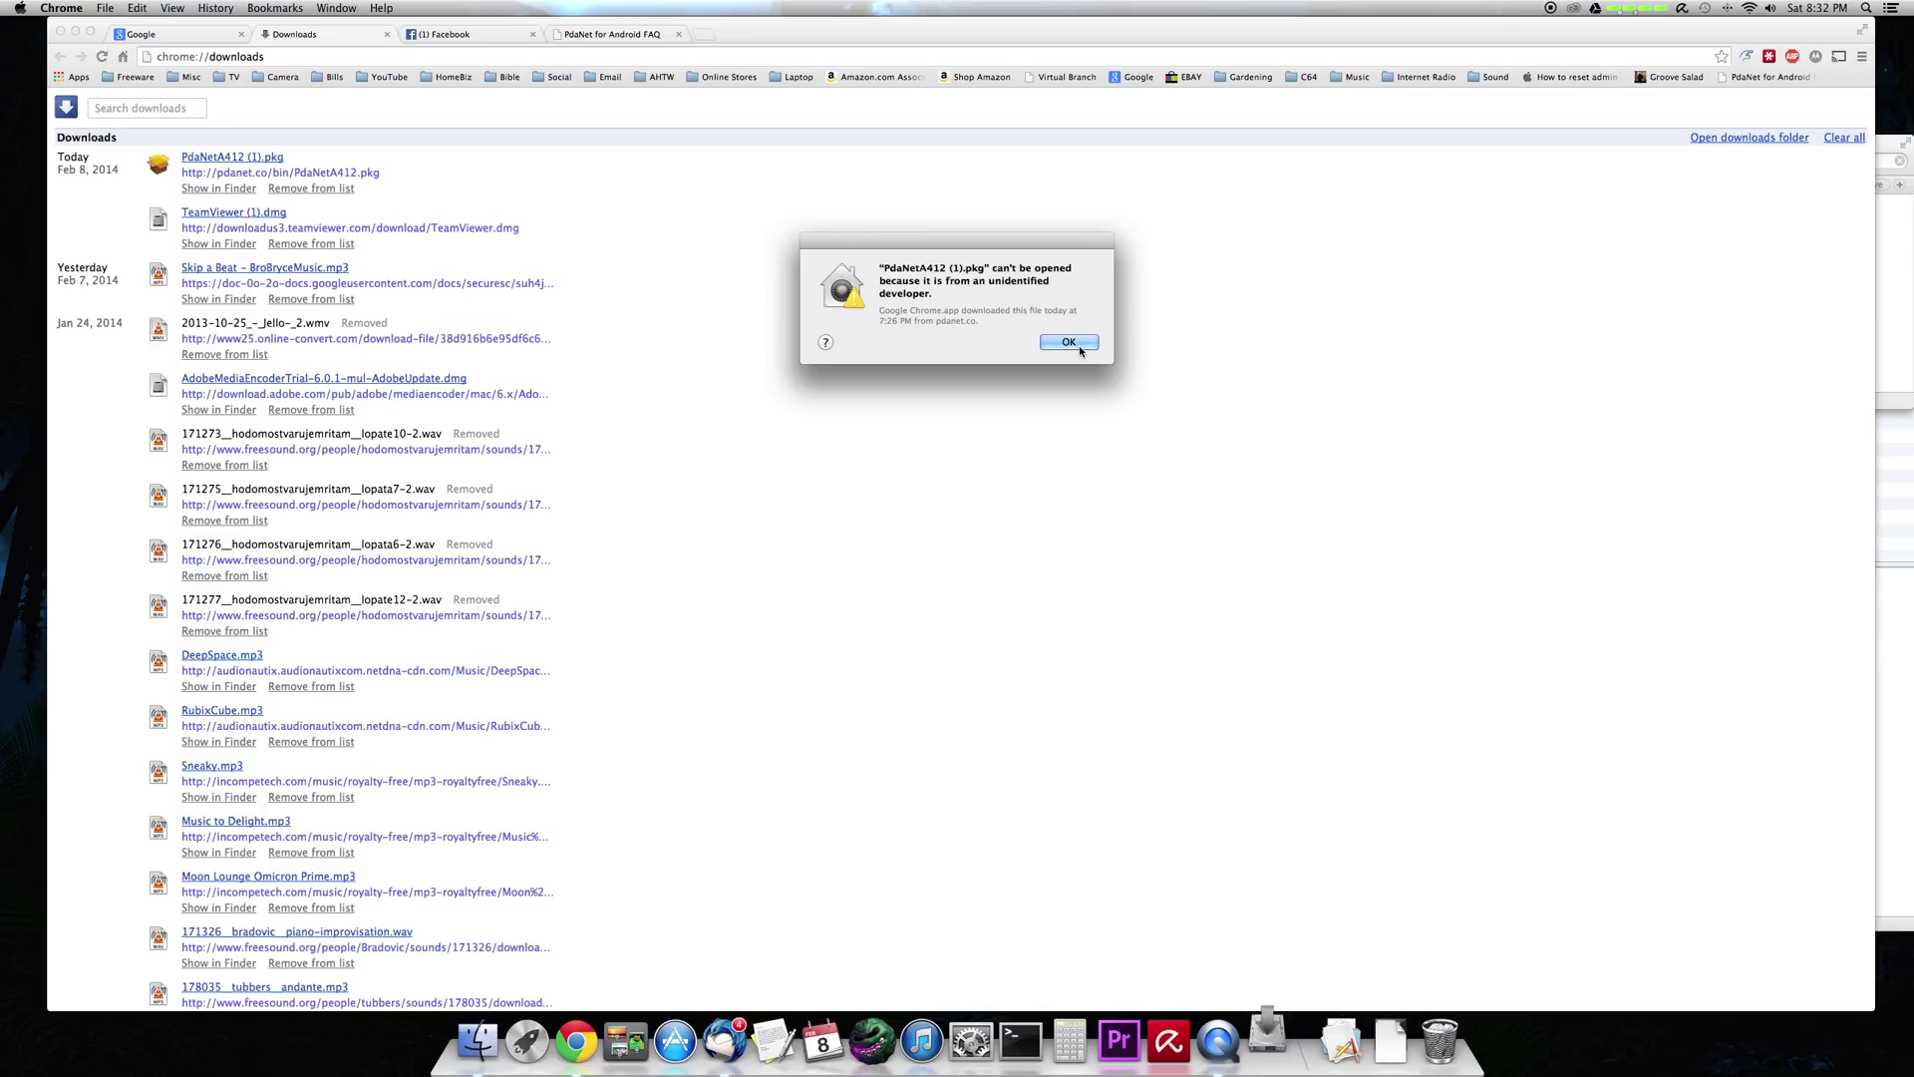
{"action": "left_click", "coordinate": [1077, 346]}
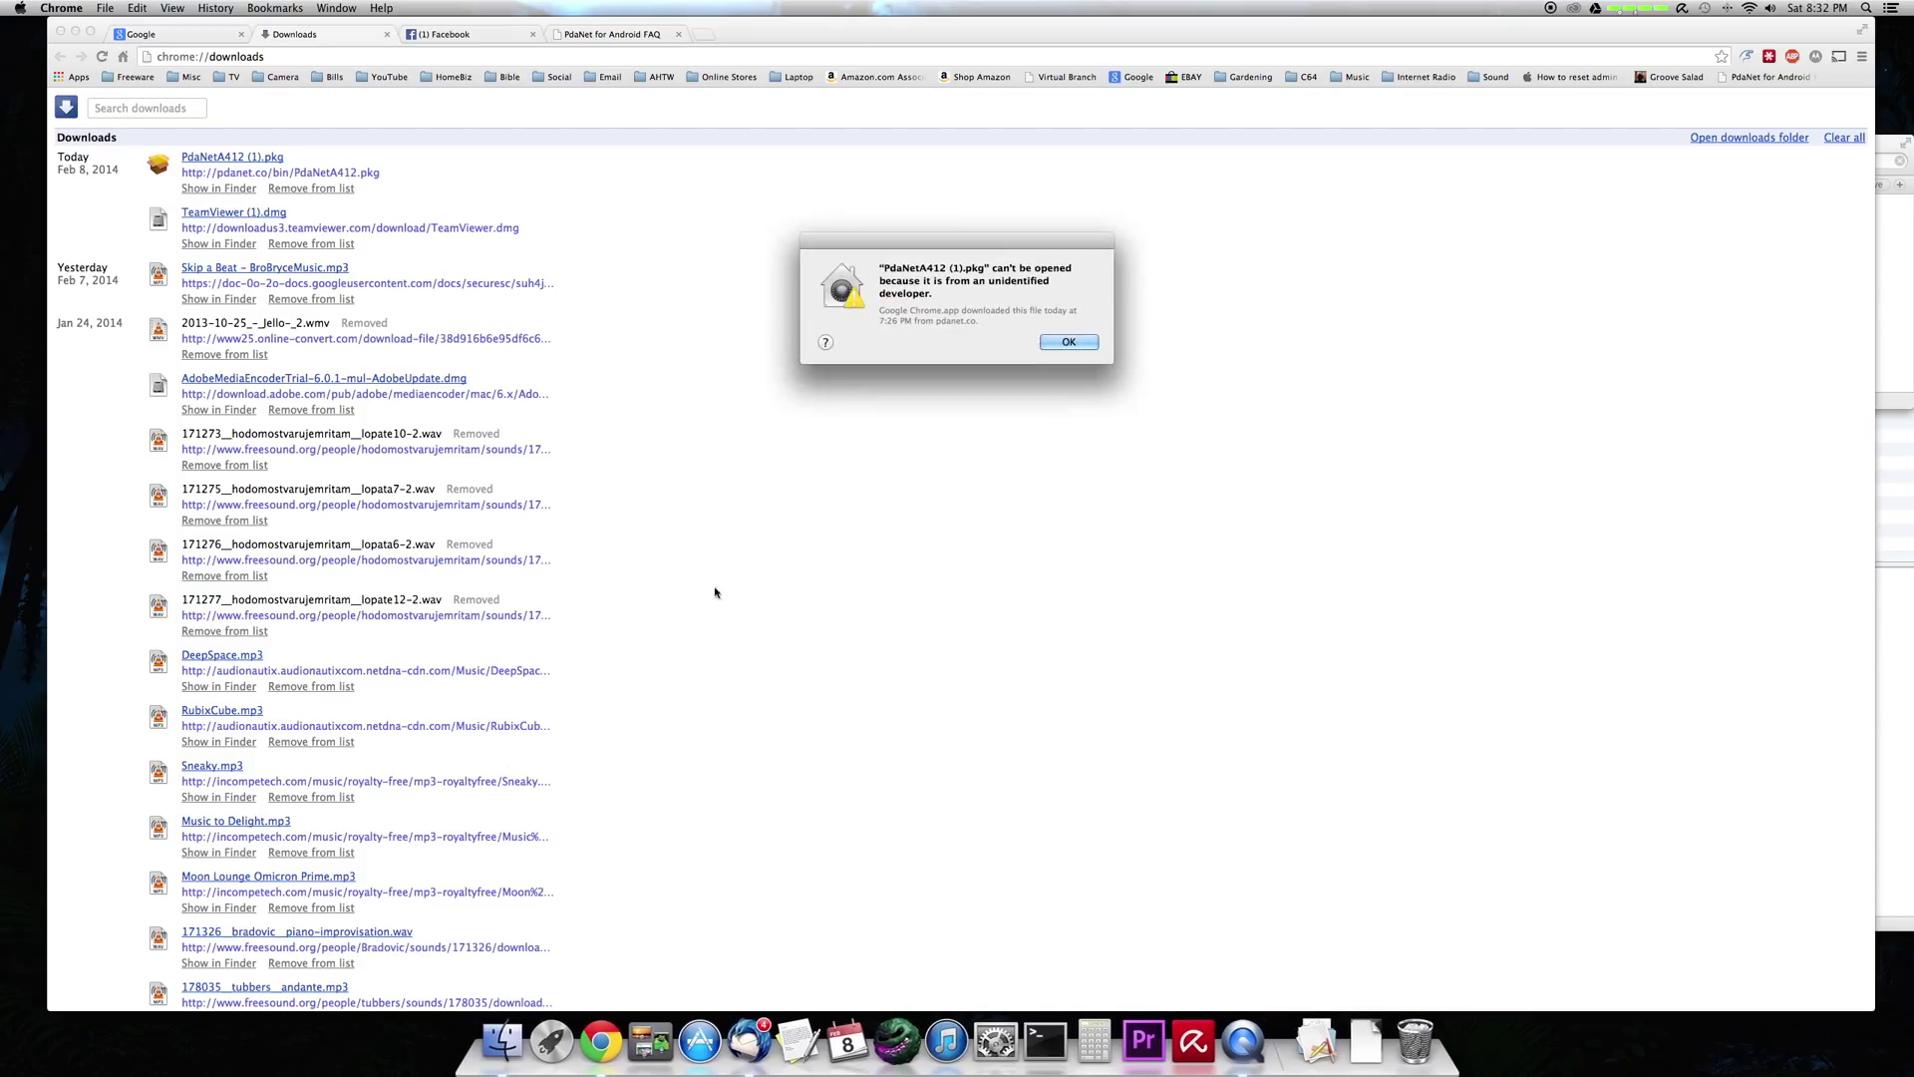
{"action": "left_click", "coordinate": [1065, 343]}
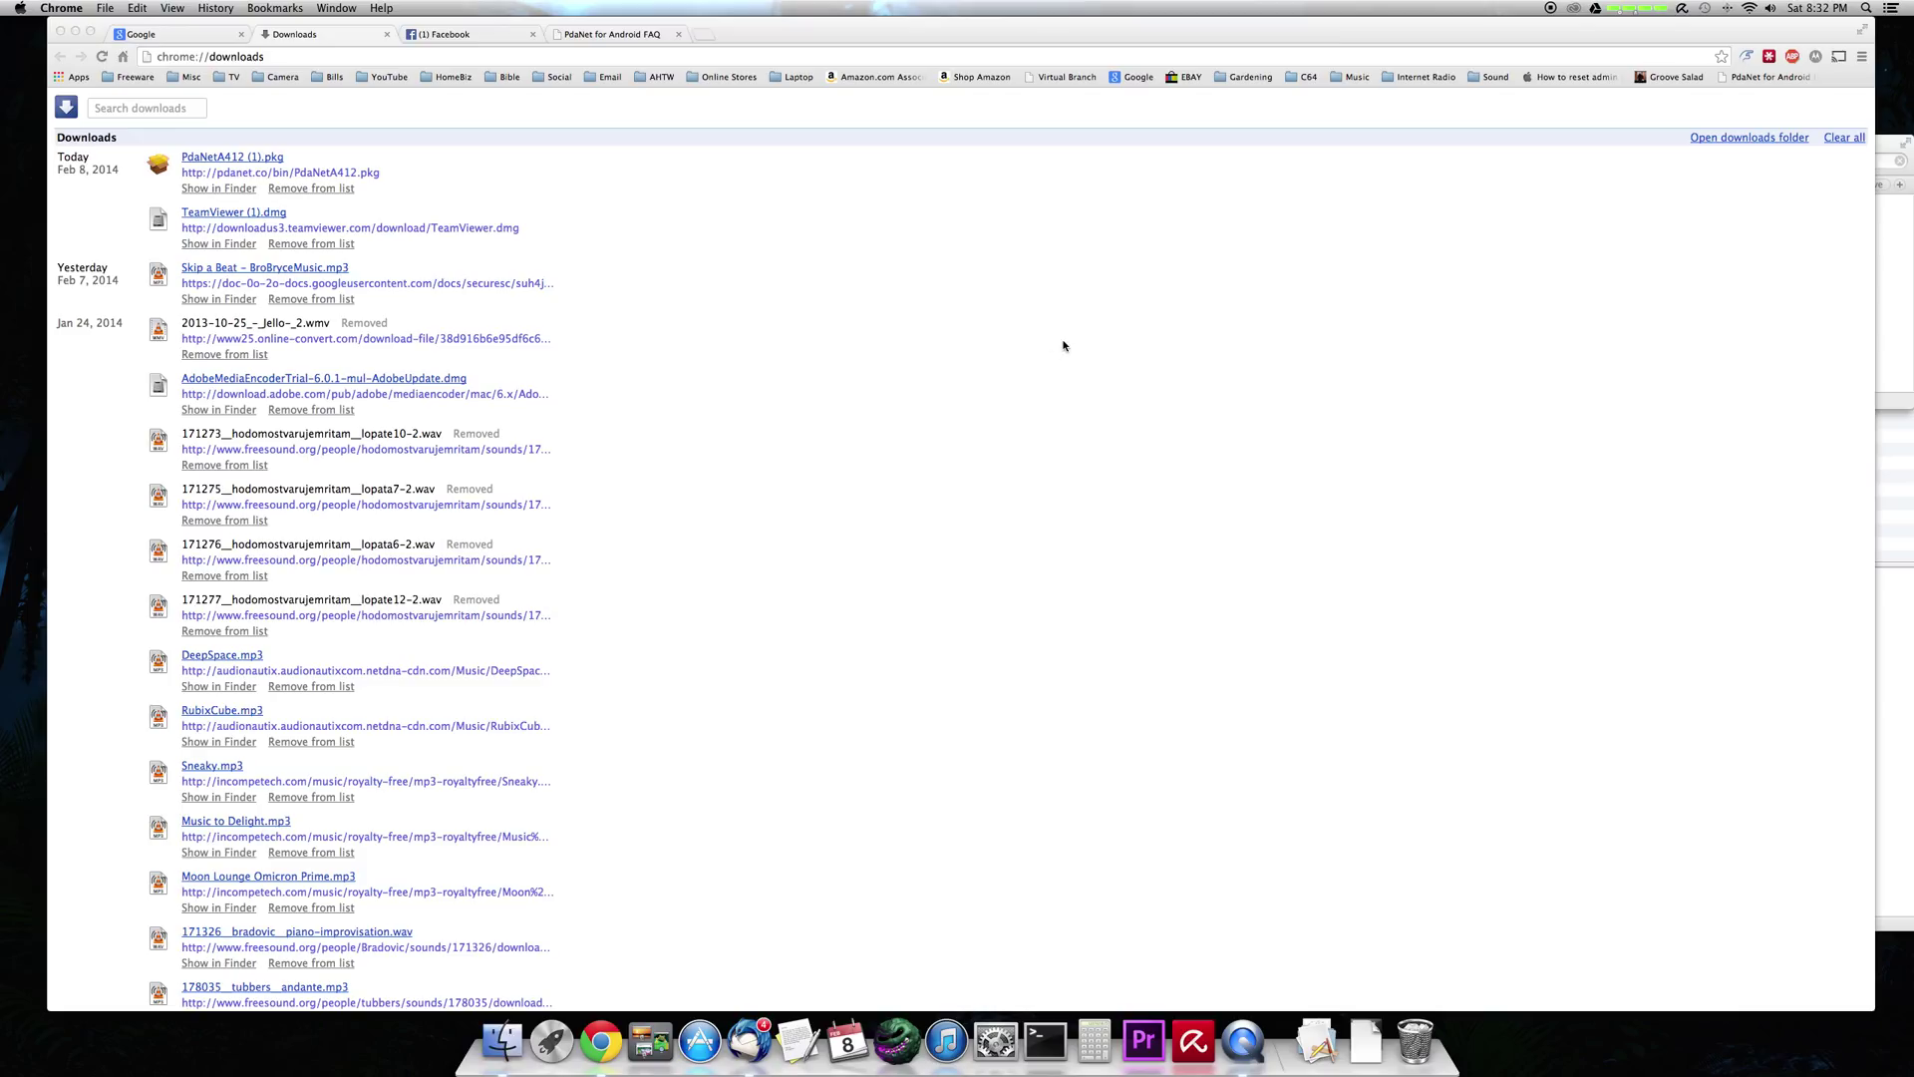
Double-click PdaNetA412 (1).pkg in Finder's Downloads search, then dismiss the unidentified-developer alert
{"action": "left_click", "coordinate": [503, 1040]}
{"action": "left_click", "coordinate": [952, 283]}
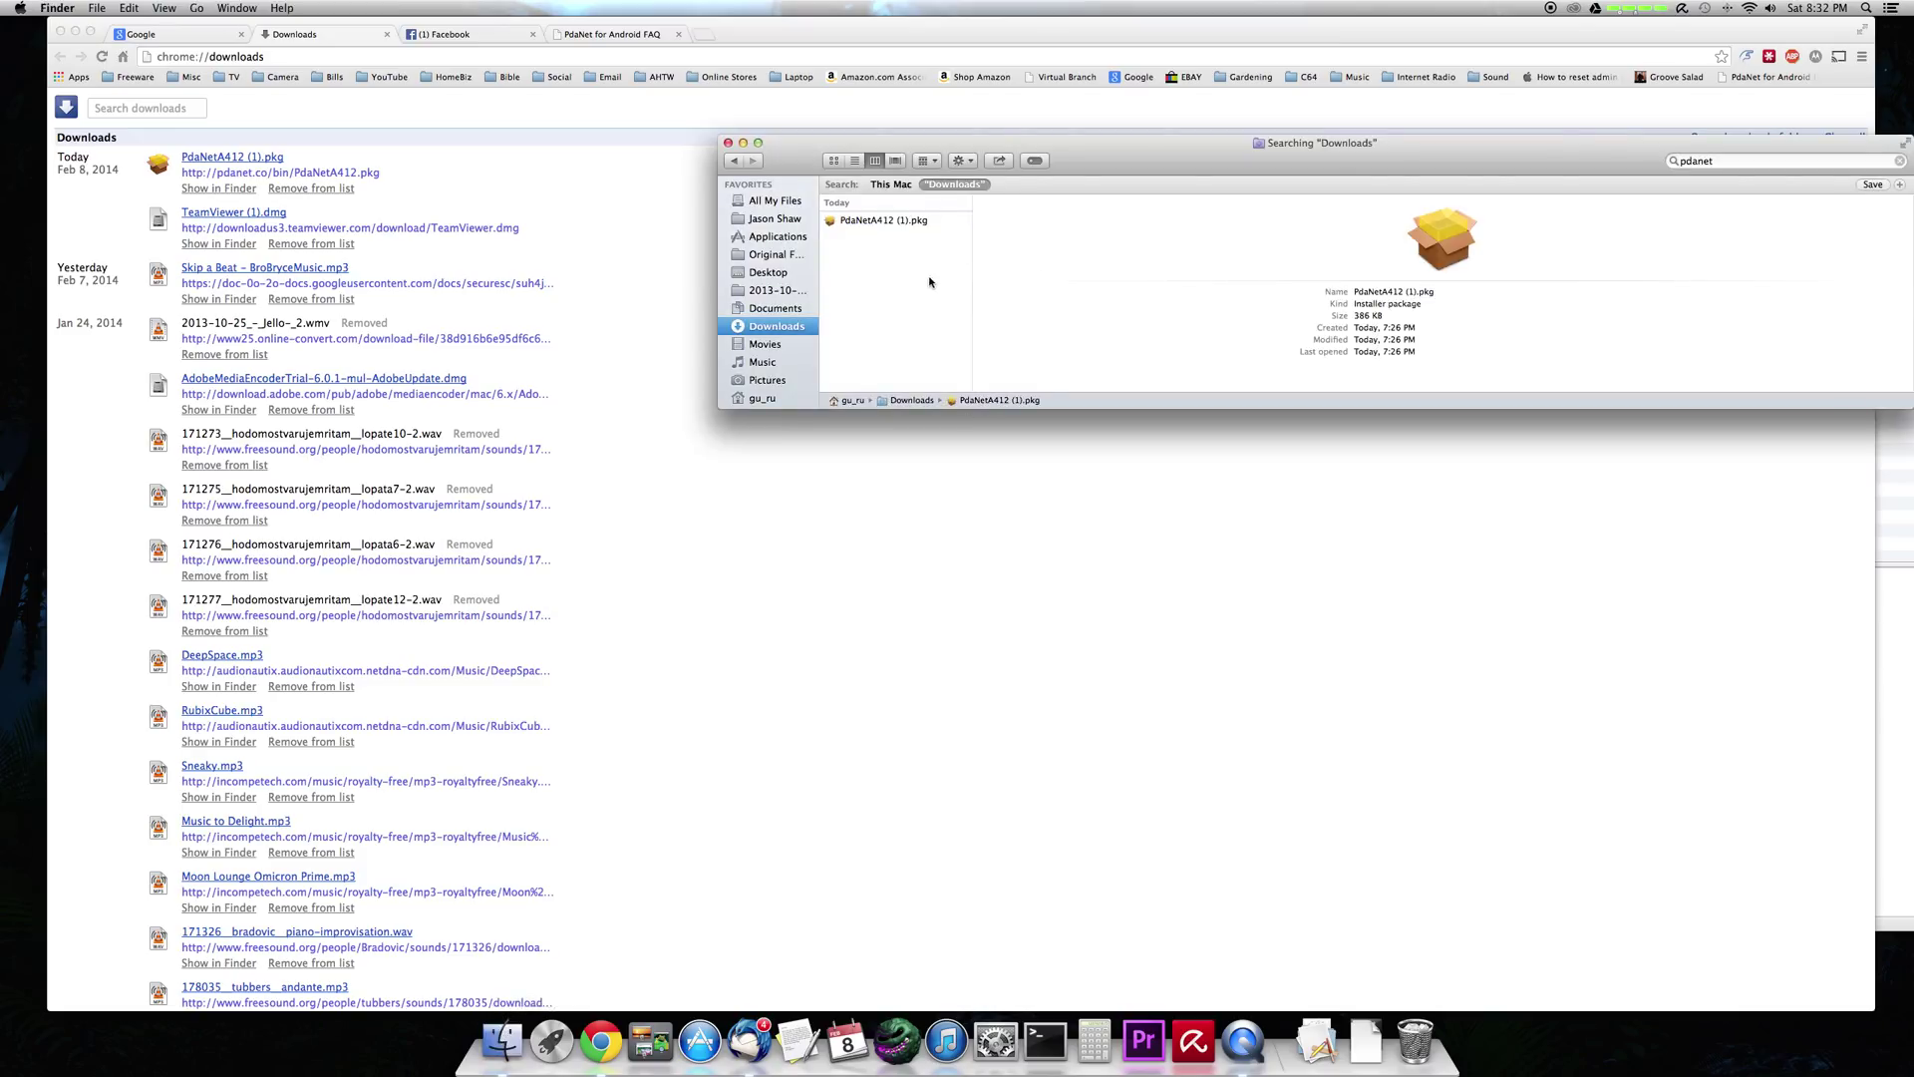
{"action": "left_click", "coordinate": [862, 222]}
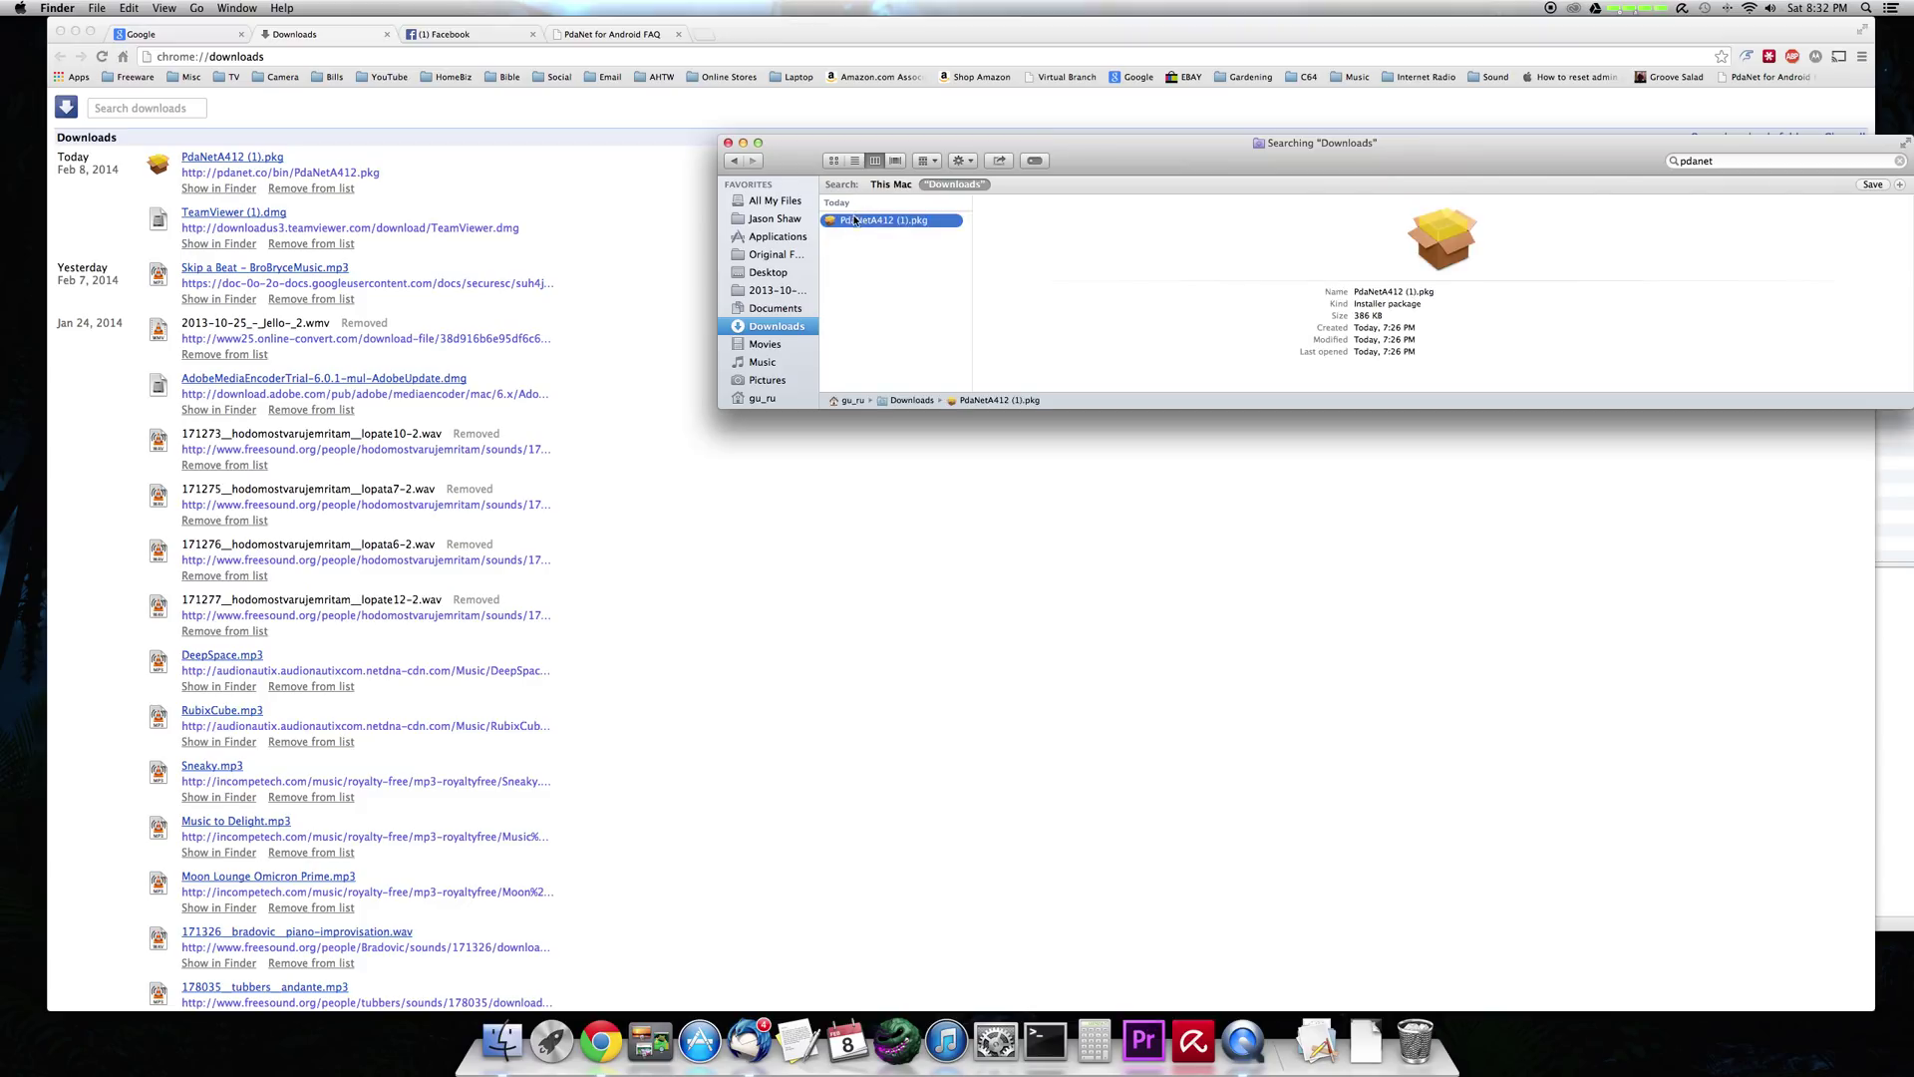
{"action": "double_click", "coordinate": [858, 222]}
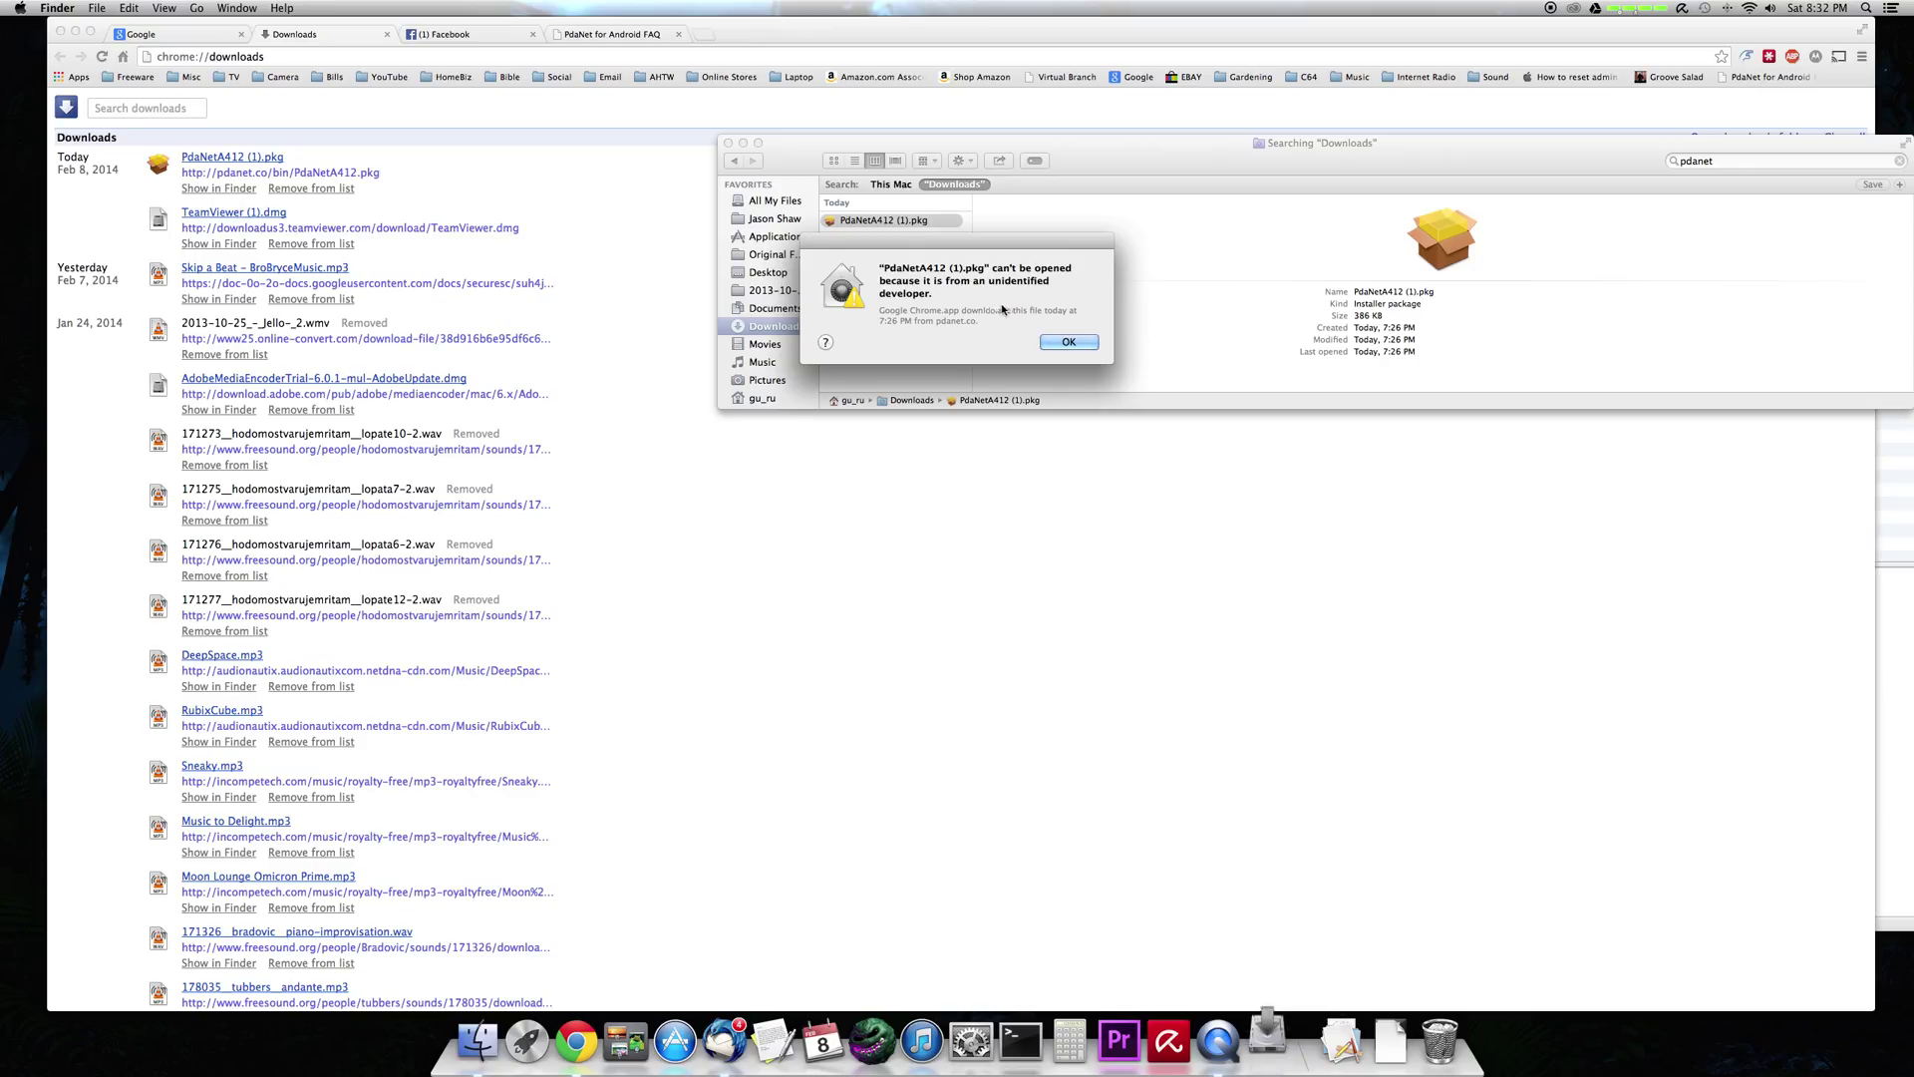
{"action": "left_click", "coordinate": [1047, 344]}
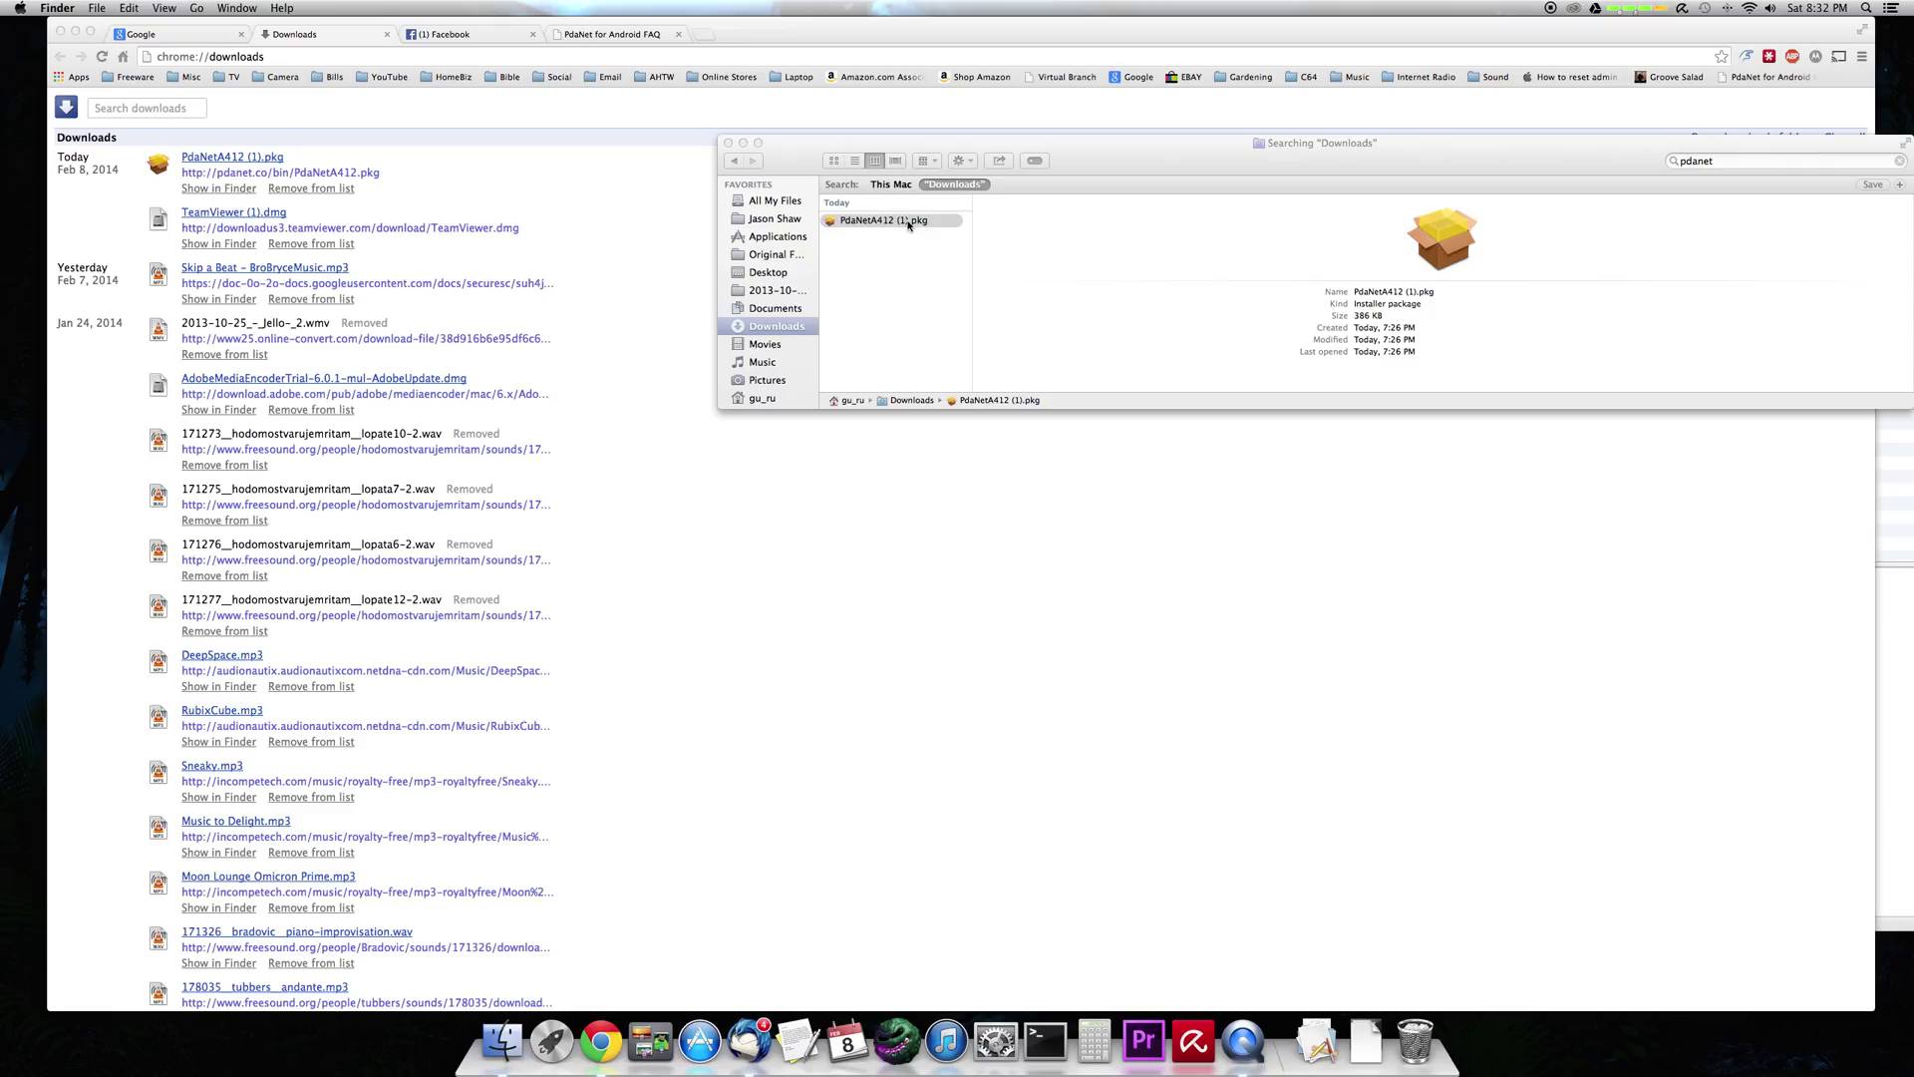
Open PdaNetA412 (1).pkg with Installer.app, approve the developer warning, then close the installer
{"action": "right_click", "coordinate": [908, 224]}
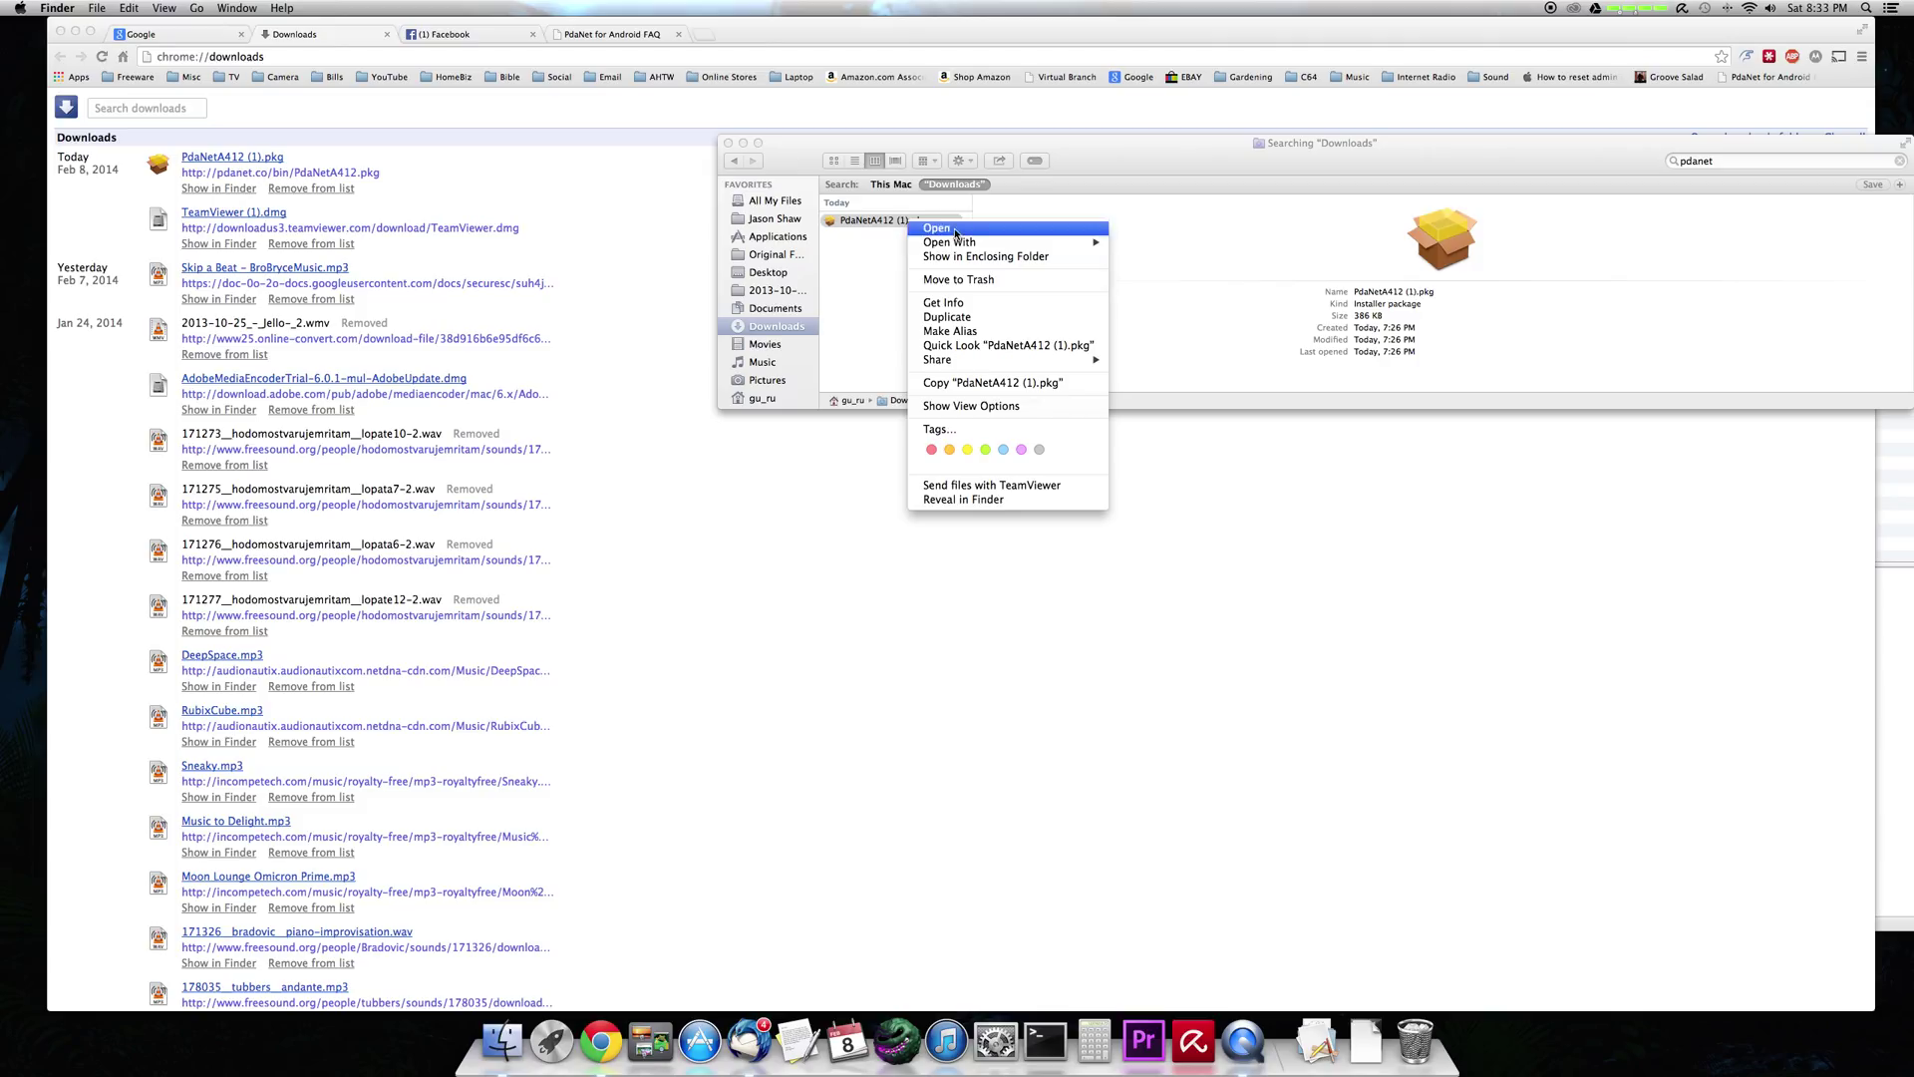
{"action": "left_click", "coordinate": [952, 229]}
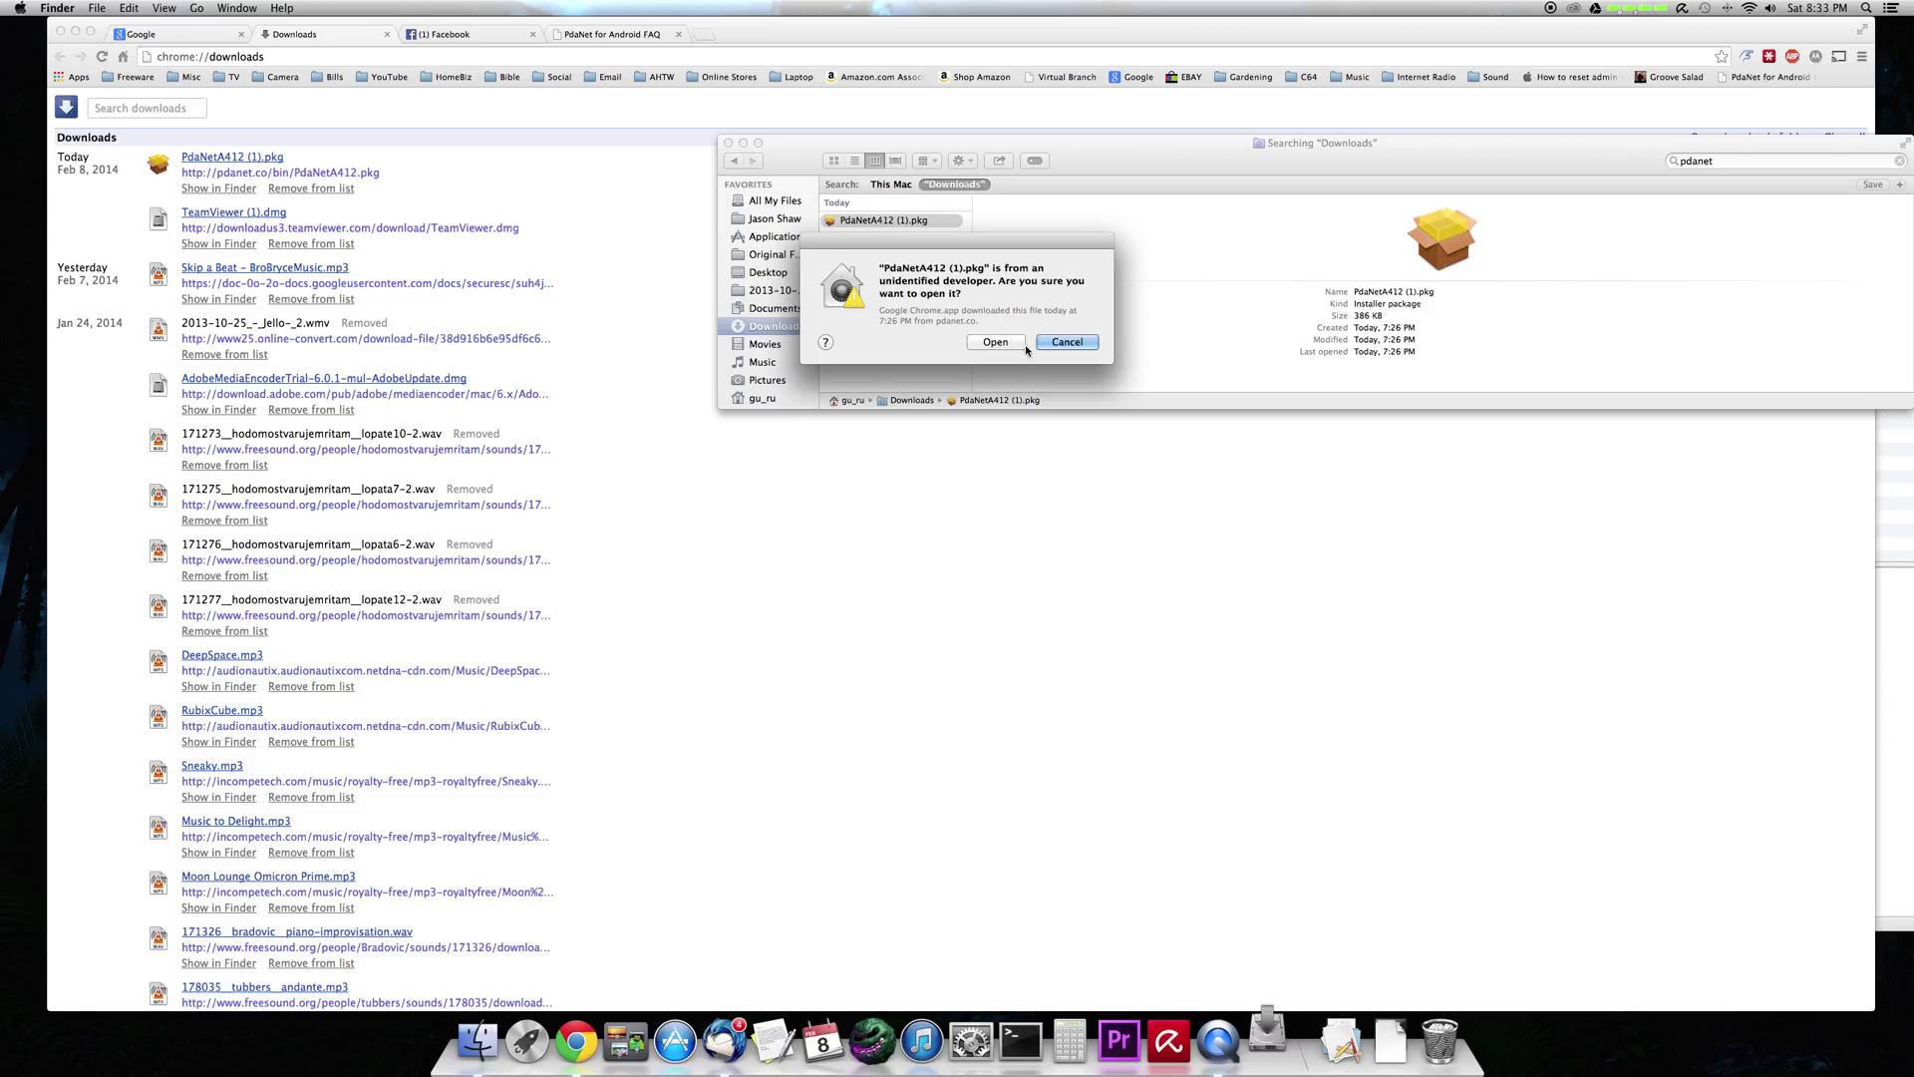
{"action": "left_click", "coordinate": [1067, 343]}
{"action": "right_click", "coordinate": [926, 222]}
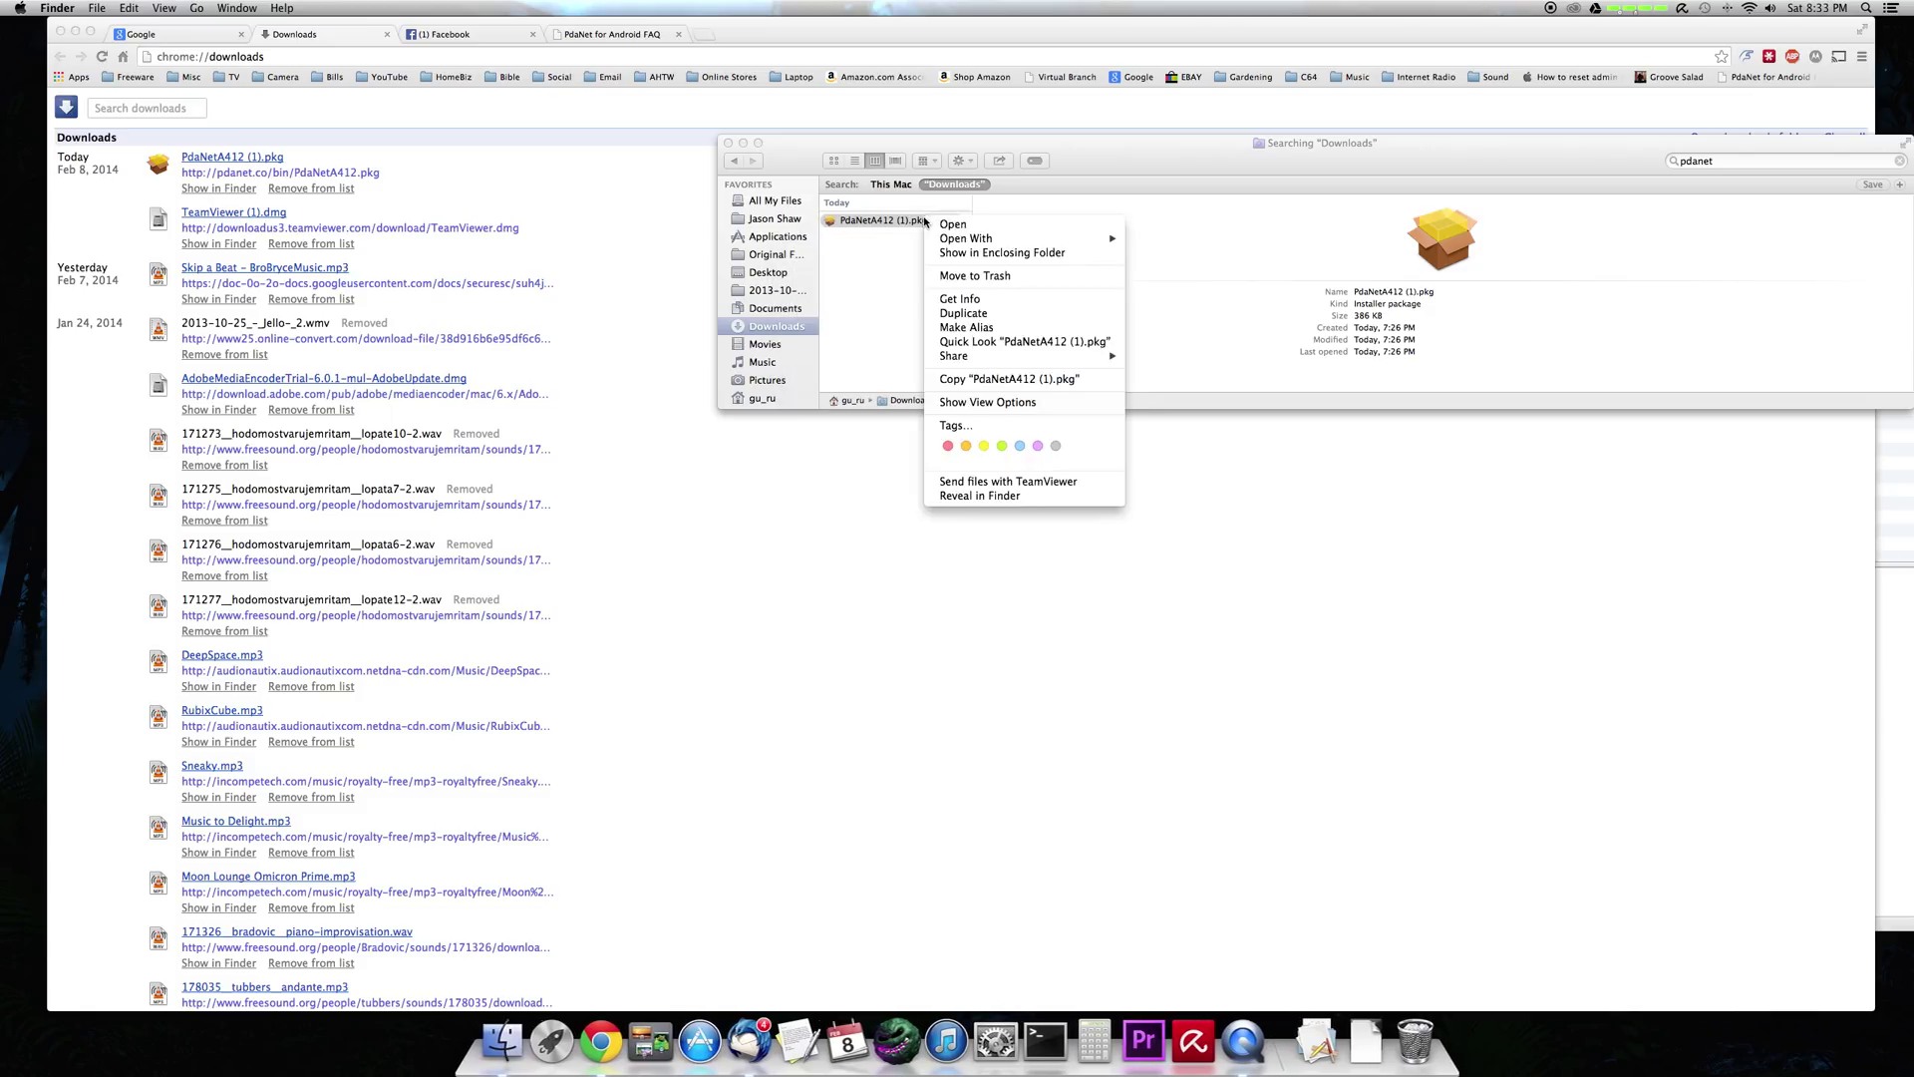
{"action": "mouse_move", "coordinate": [966, 239]}
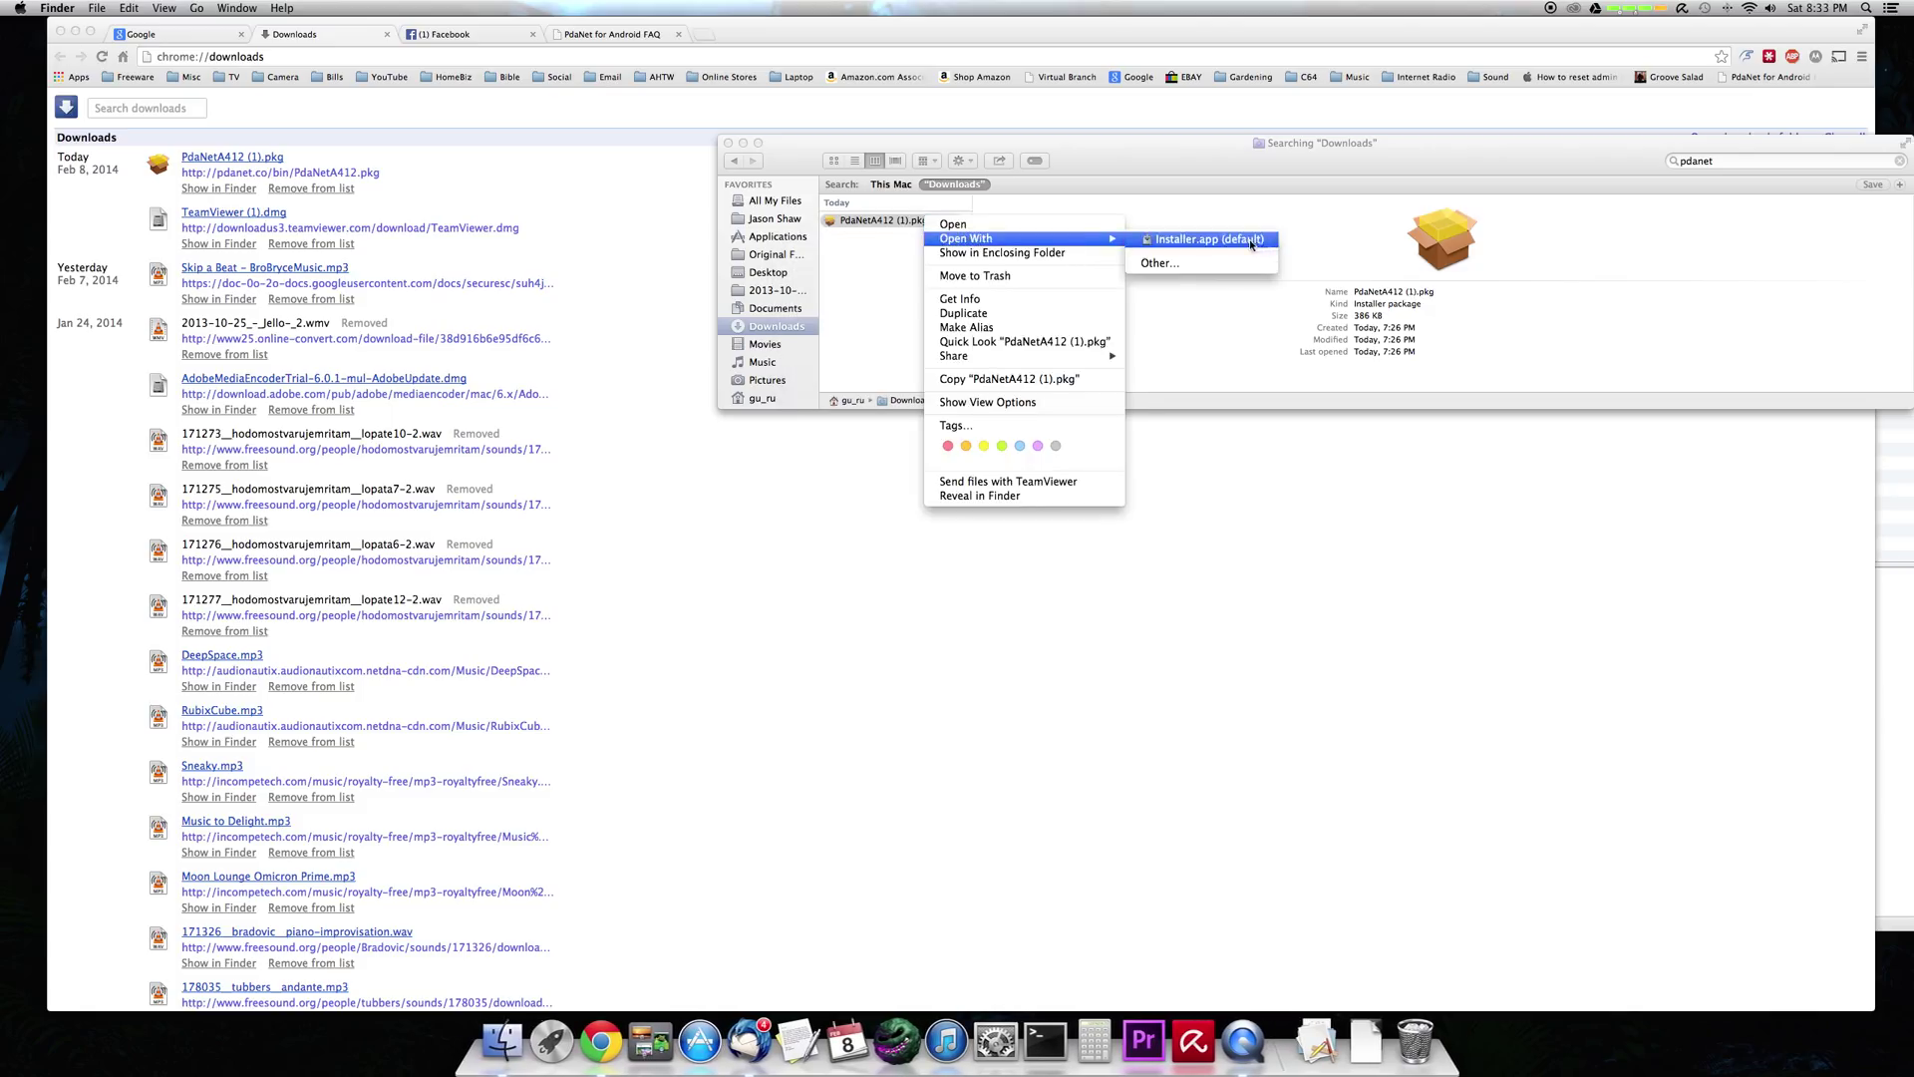
{"action": "left_click", "coordinate": [1251, 245]}
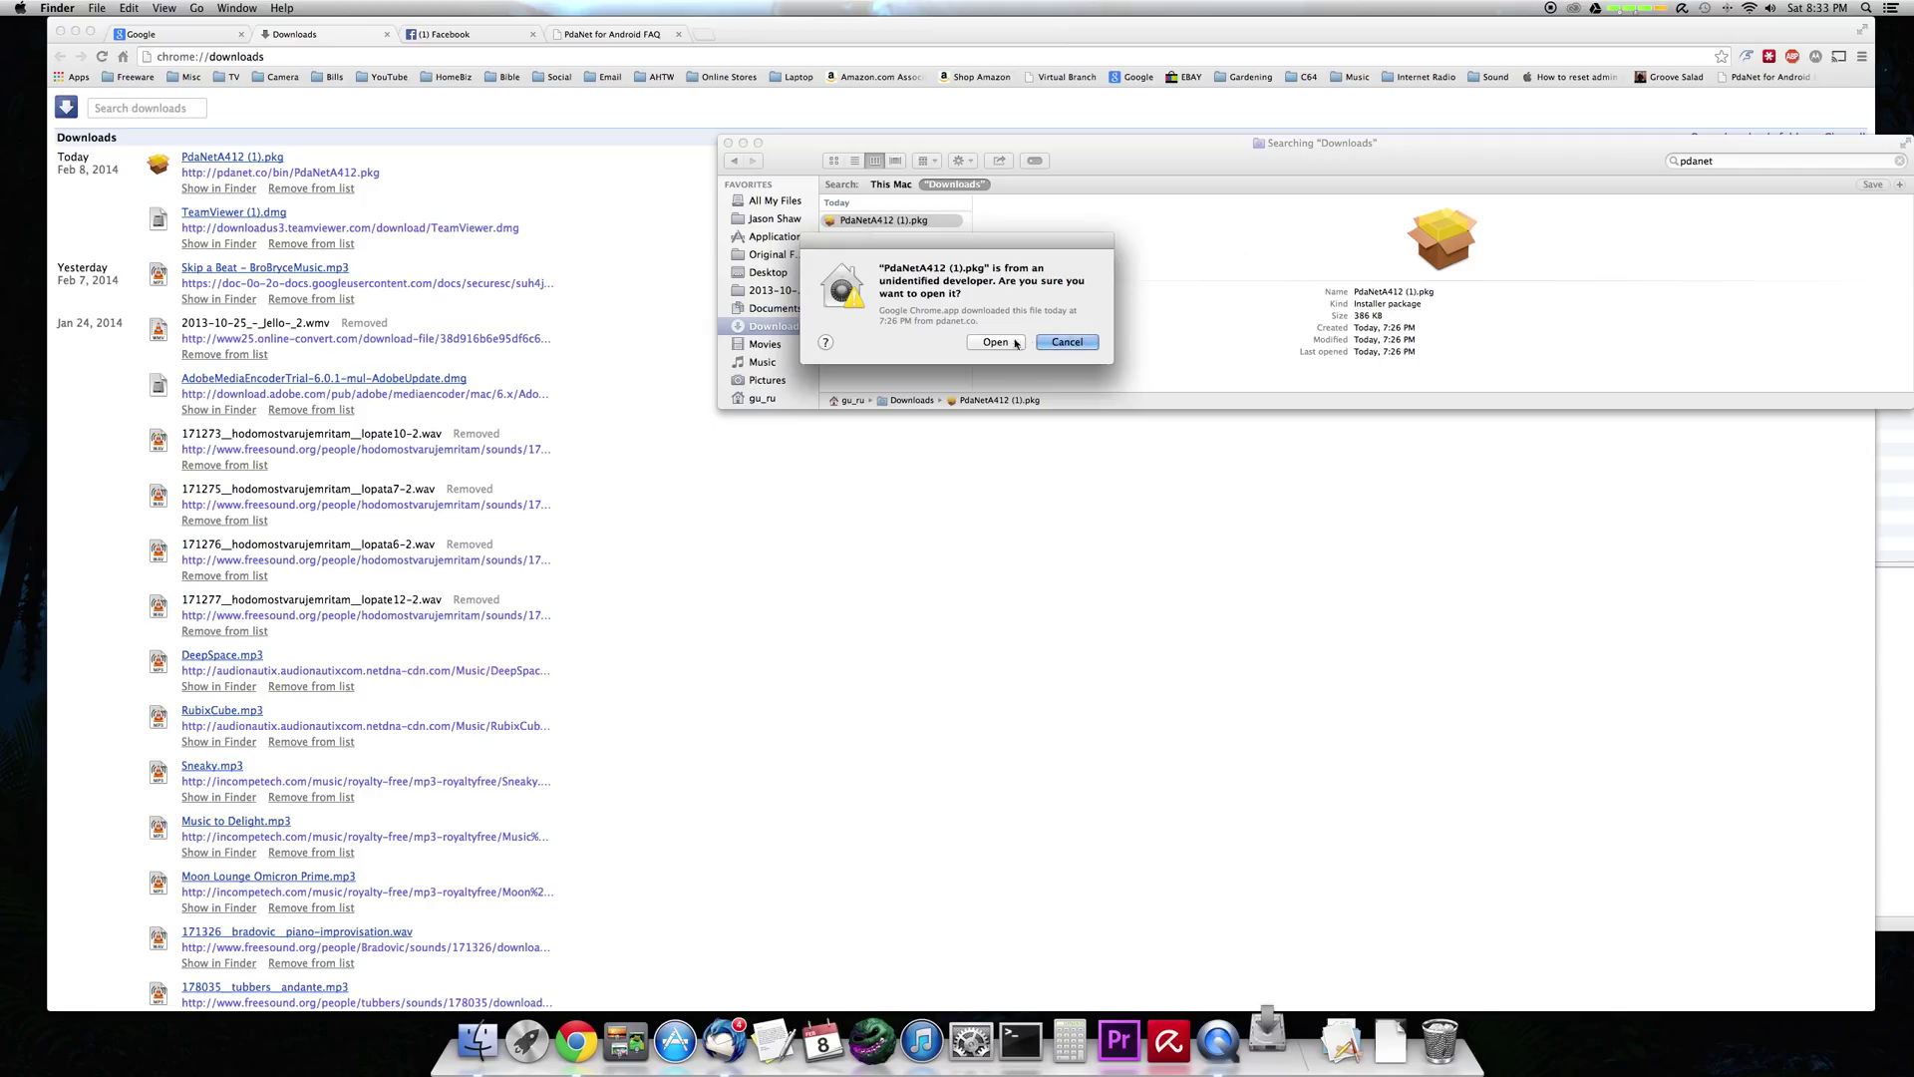
{"action": "left_click", "coordinate": [996, 342]}
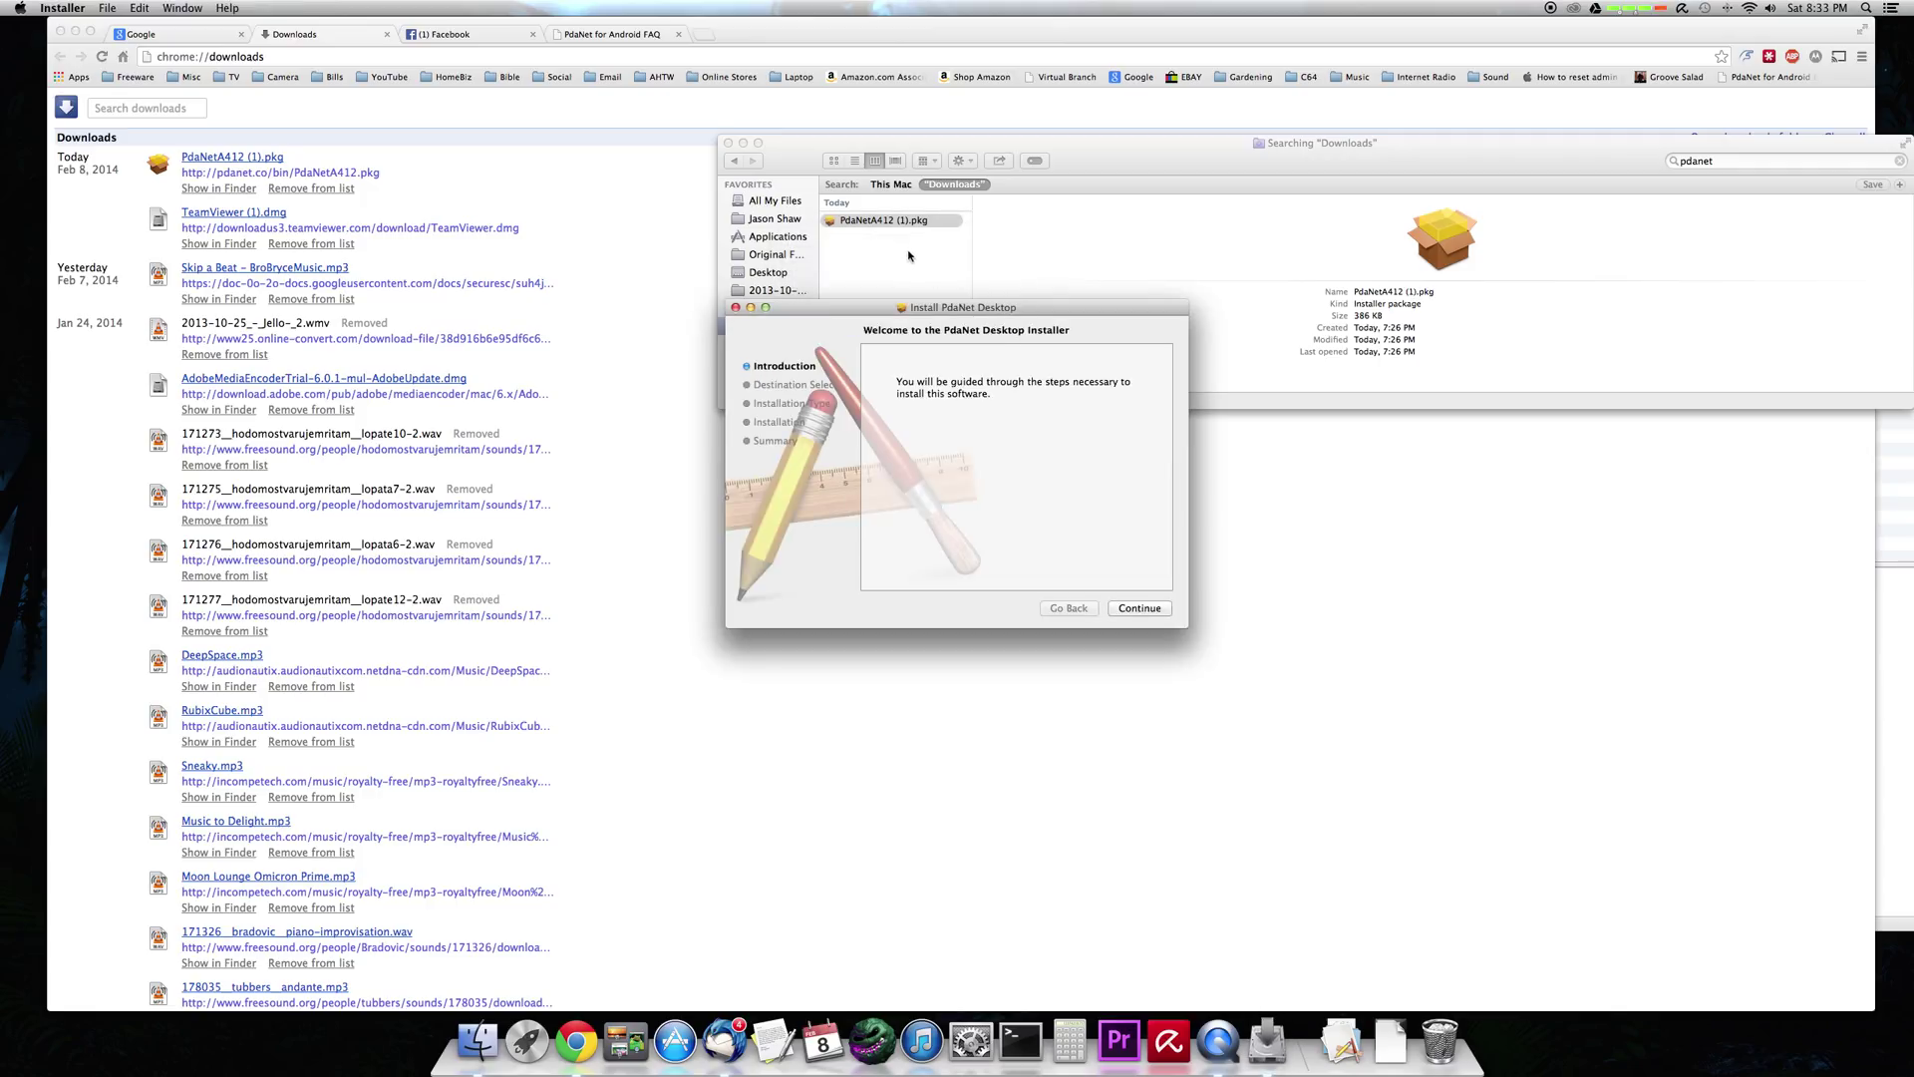
{"action": "left_click", "coordinate": [735, 307]}
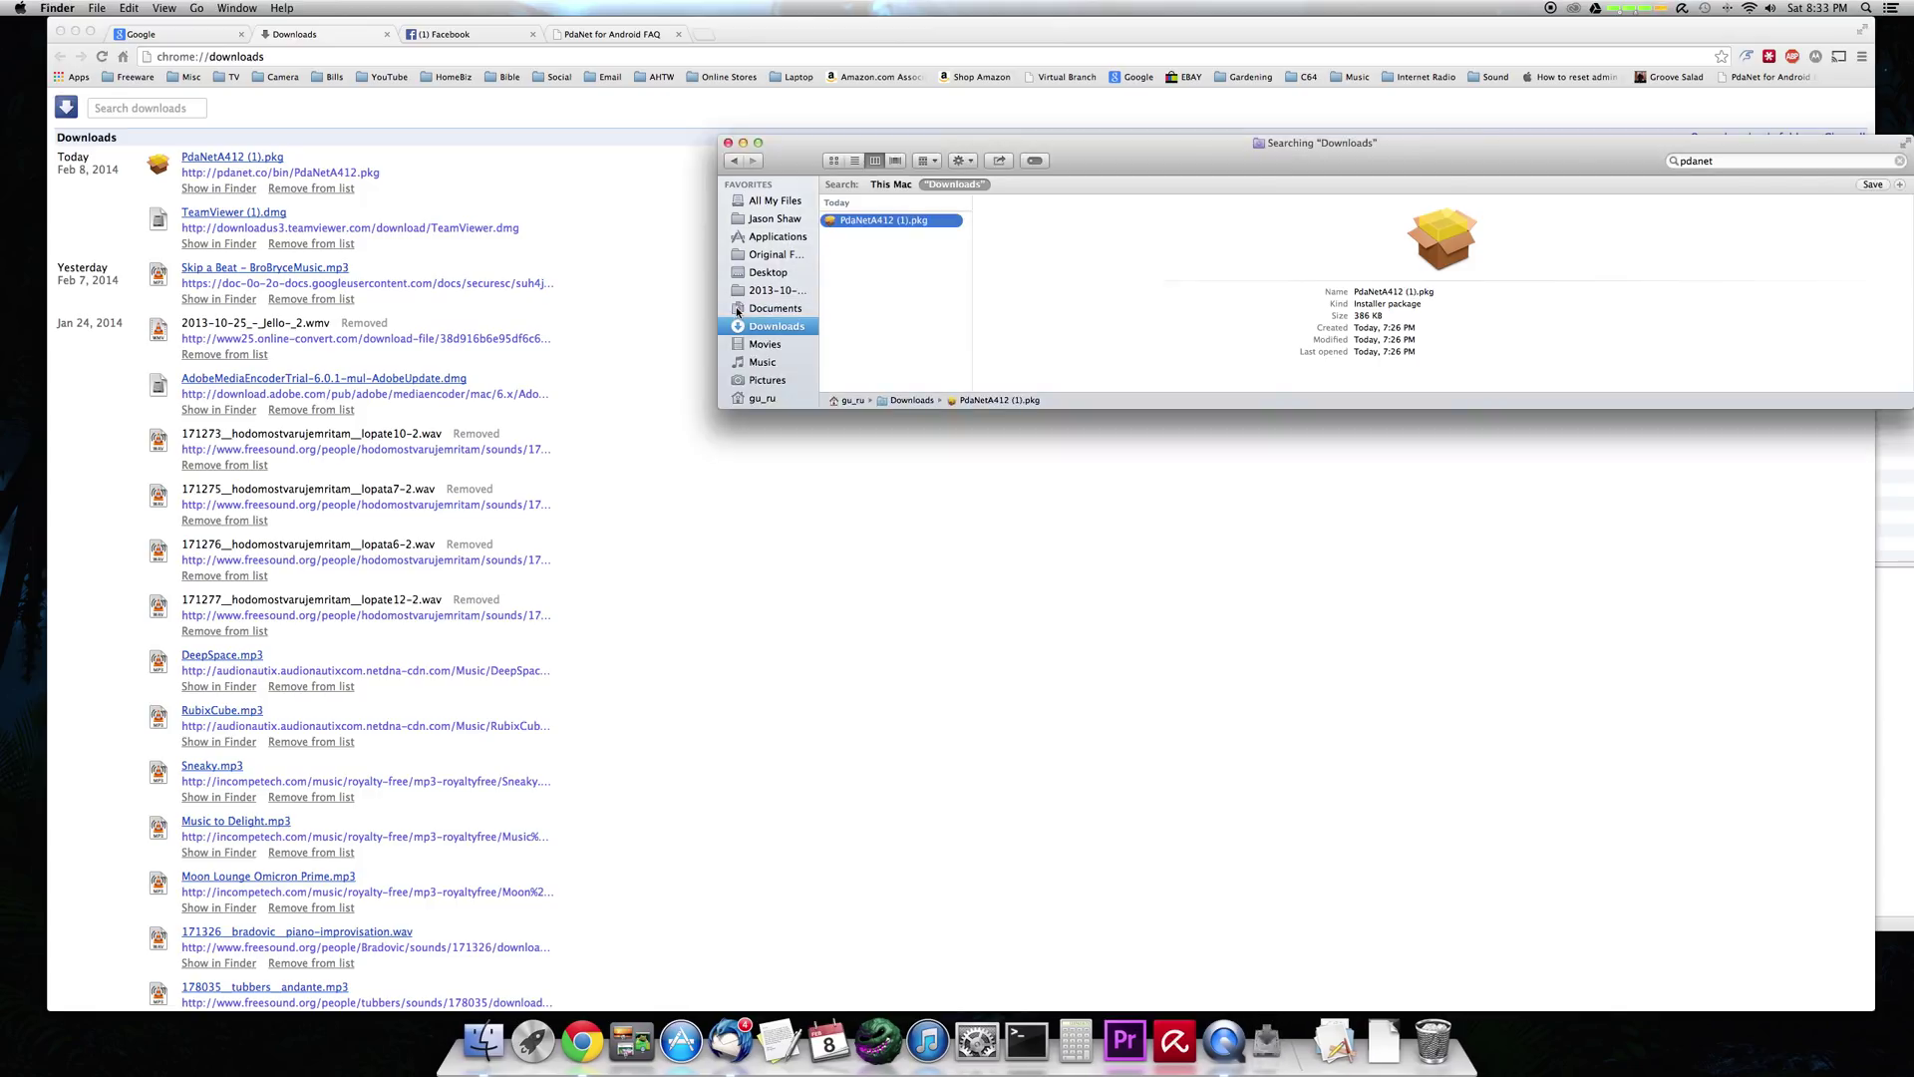
Reopen the PdaNet package via right-click Open and close the installer again
{"action": "right_click", "coordinate": [883, 223]}
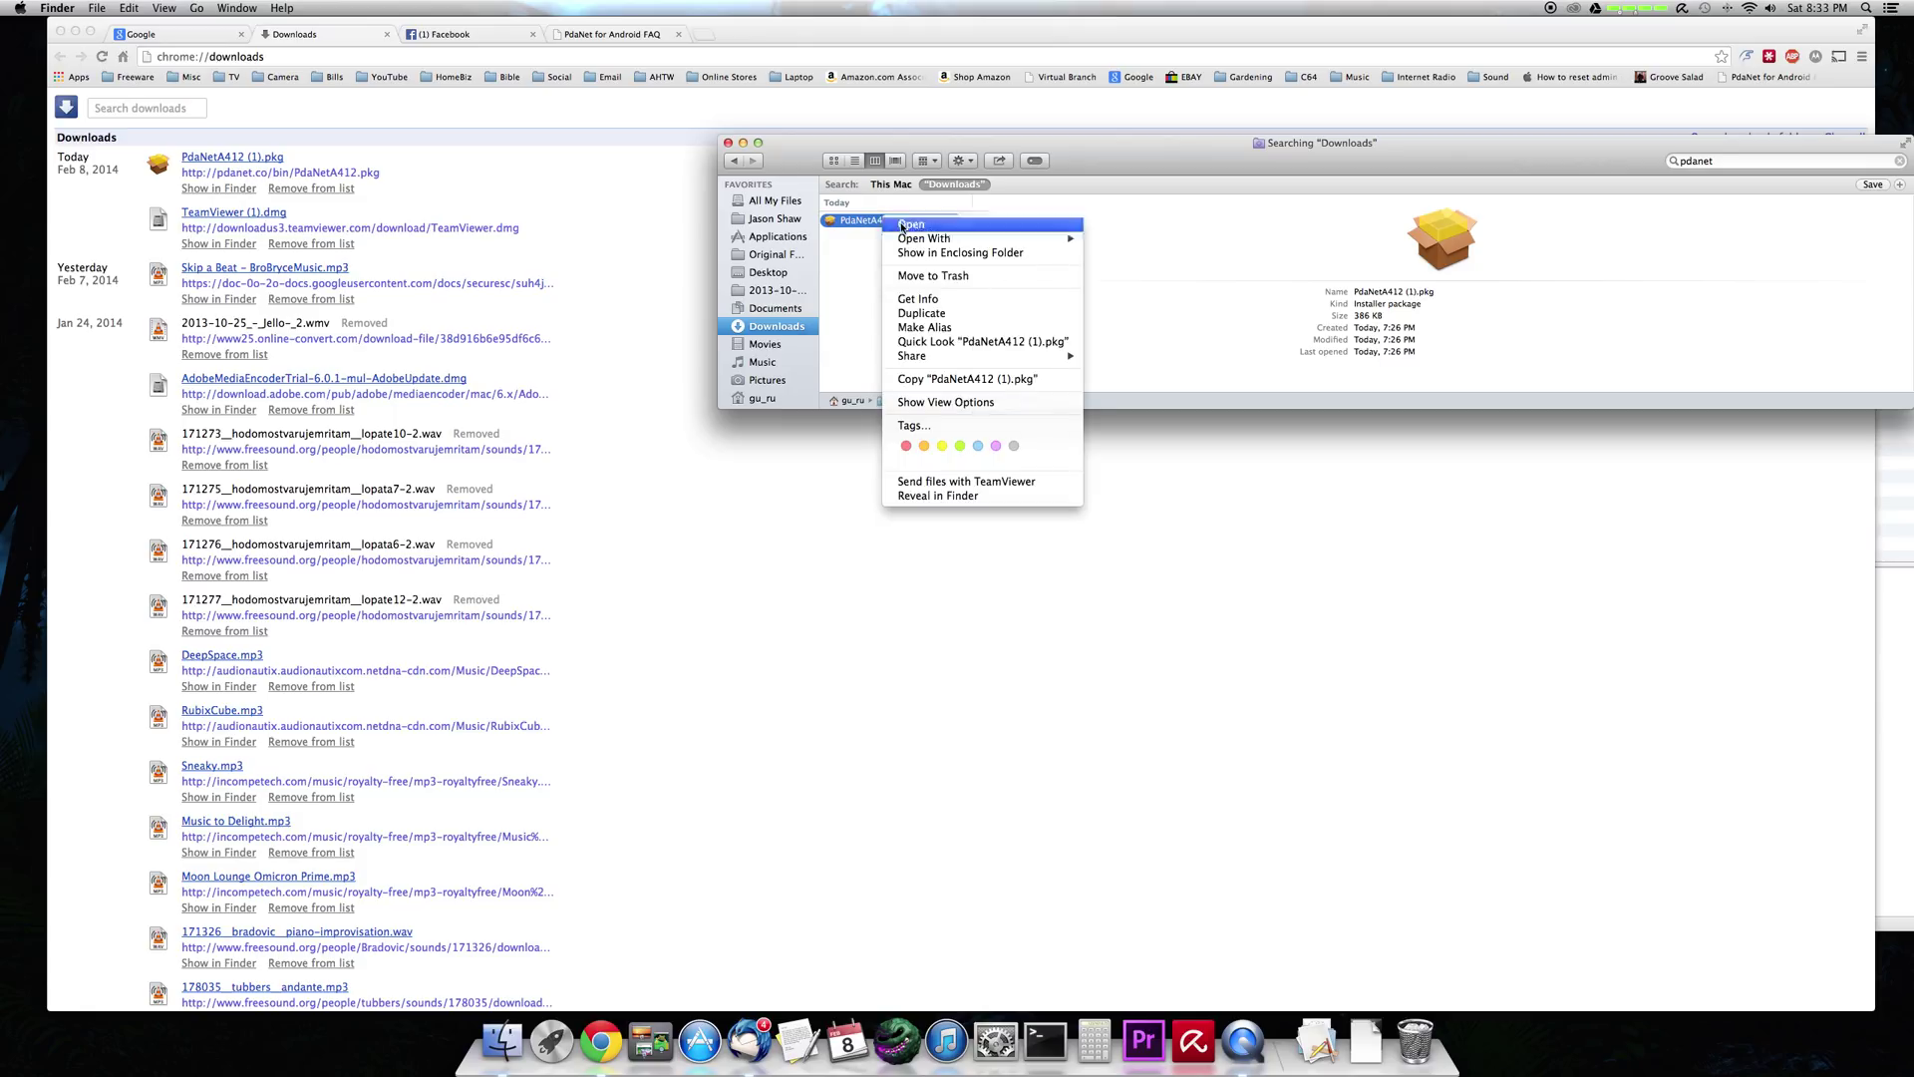
{"action": "left_click", "coordinate": [904, 224]}
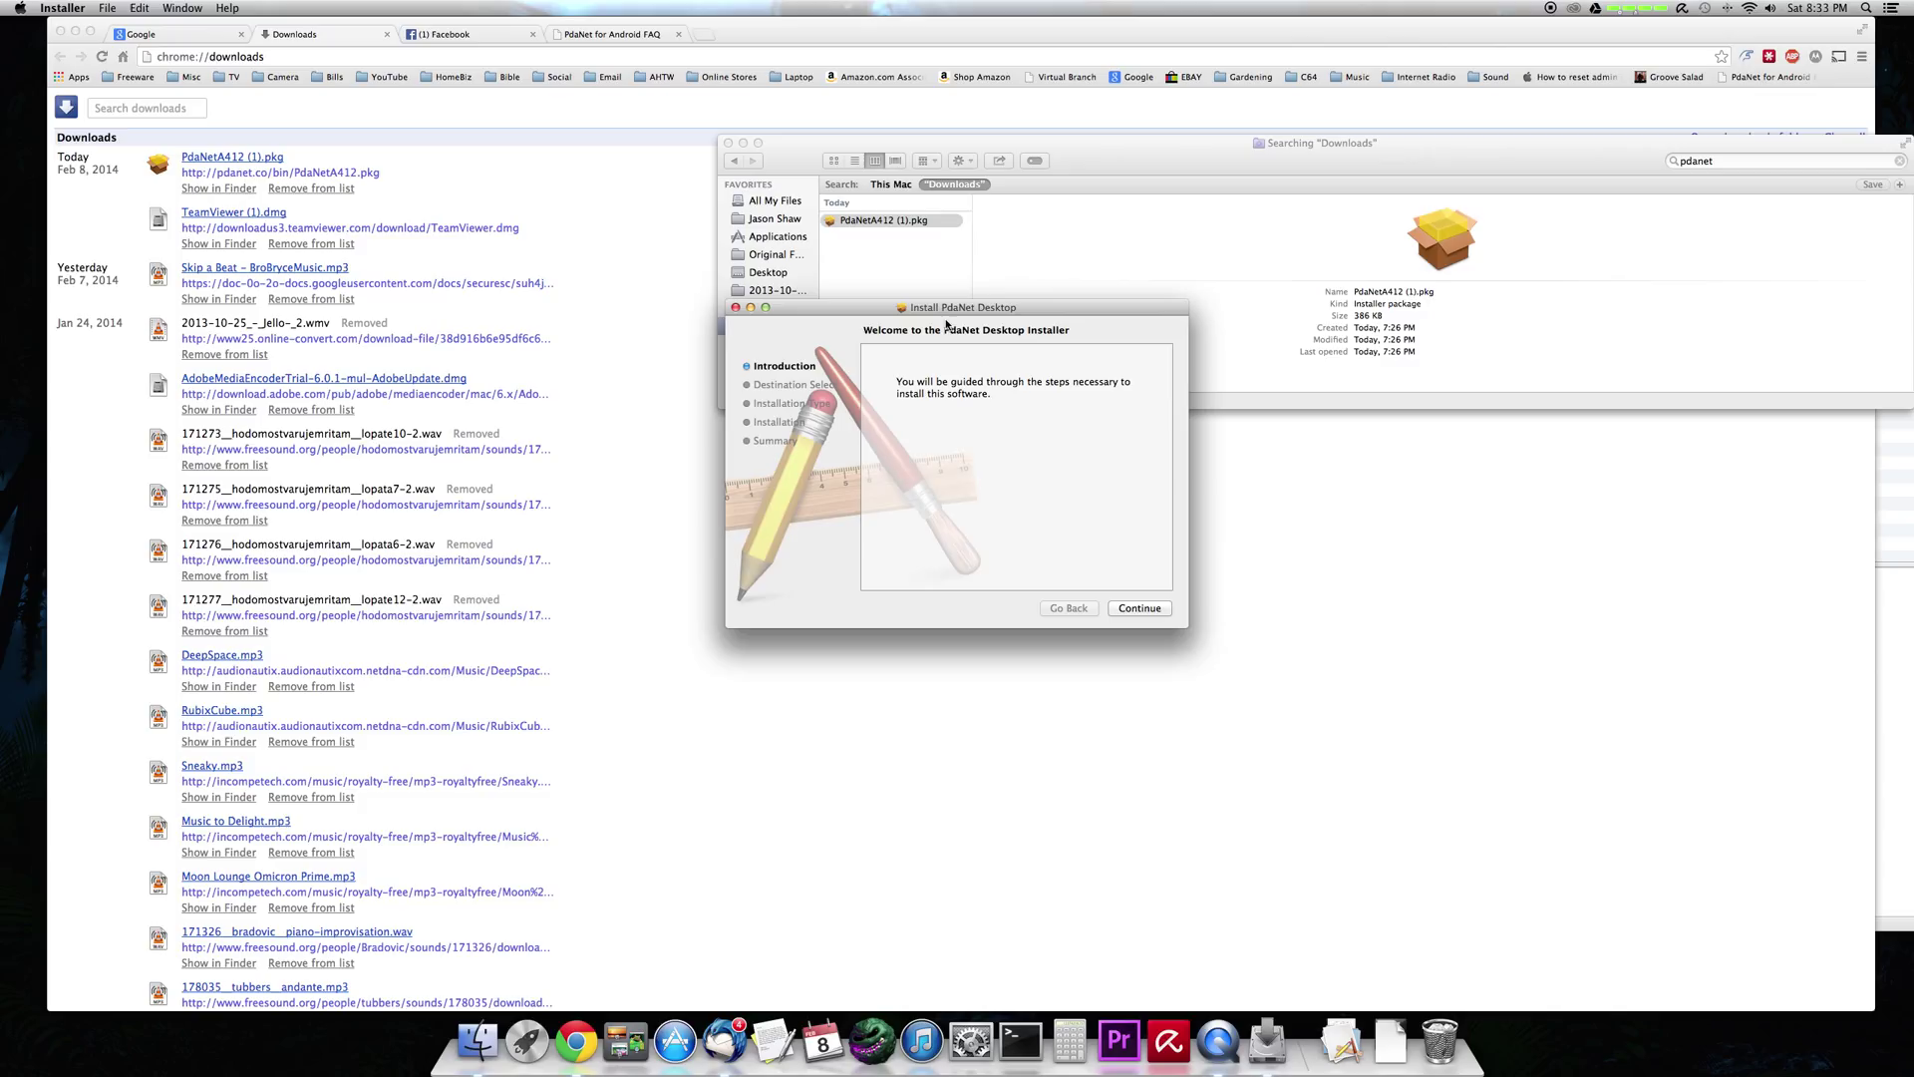
{"action": "left_click", "coordinate": [734, 307]}
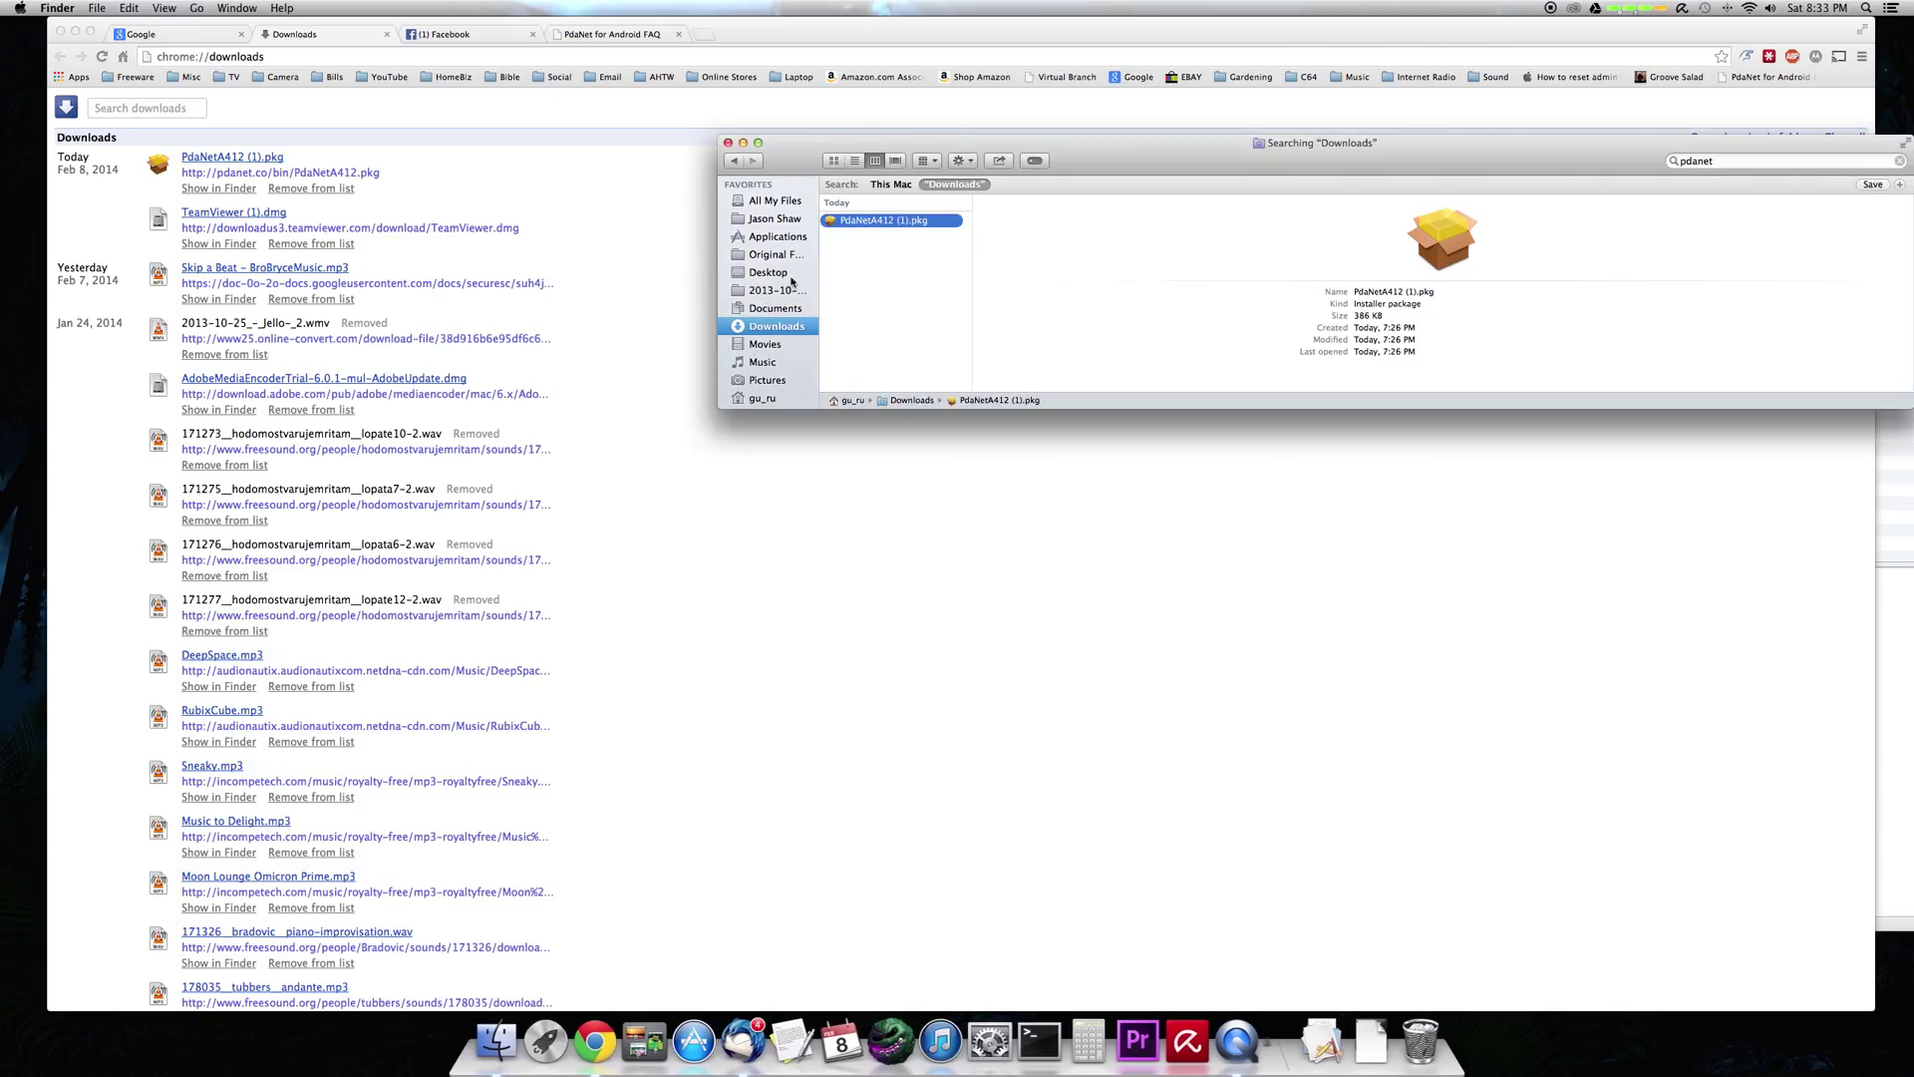
Relaunch the PdaNet Desktop installer and choose Install for the standard Macintosh HD installation
{"action": "double_click", "coordinate": [849, 219]}
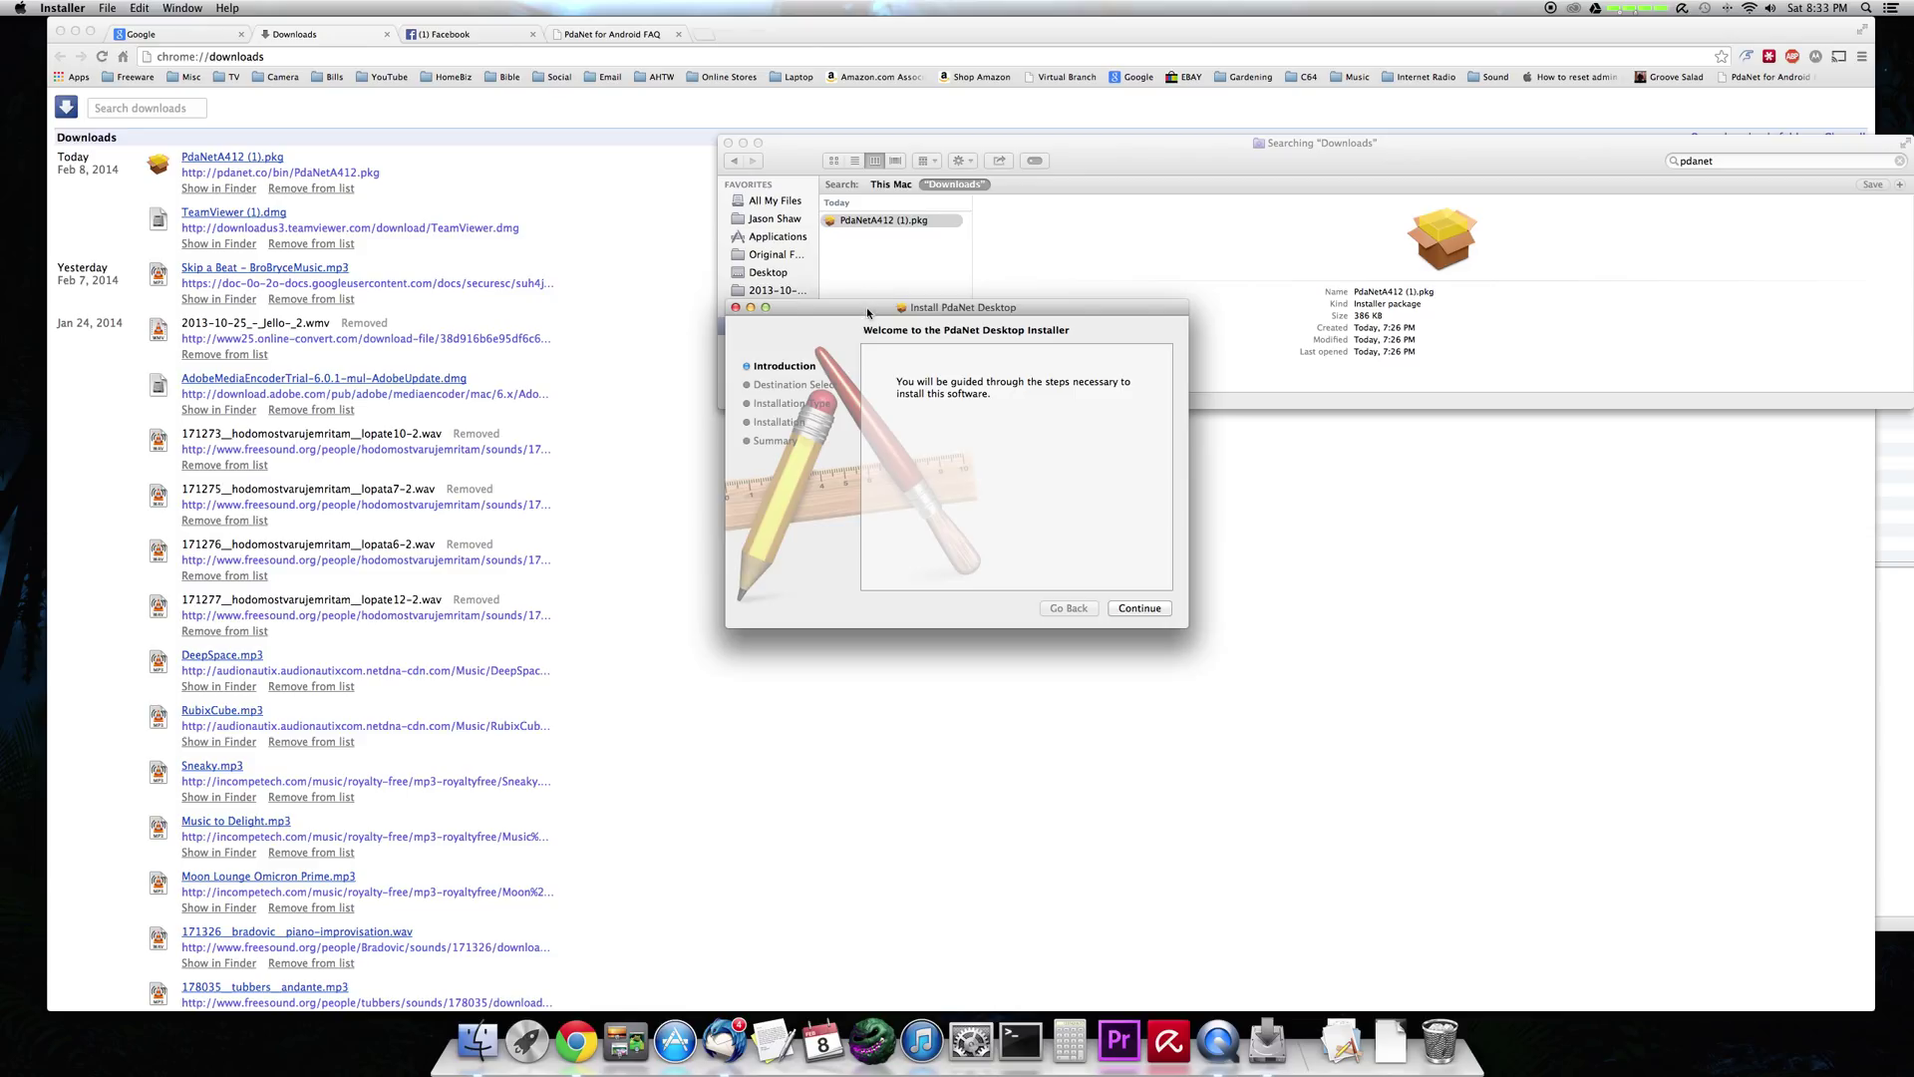
{"action": "left_click", "coordinate": [1121, 610]}
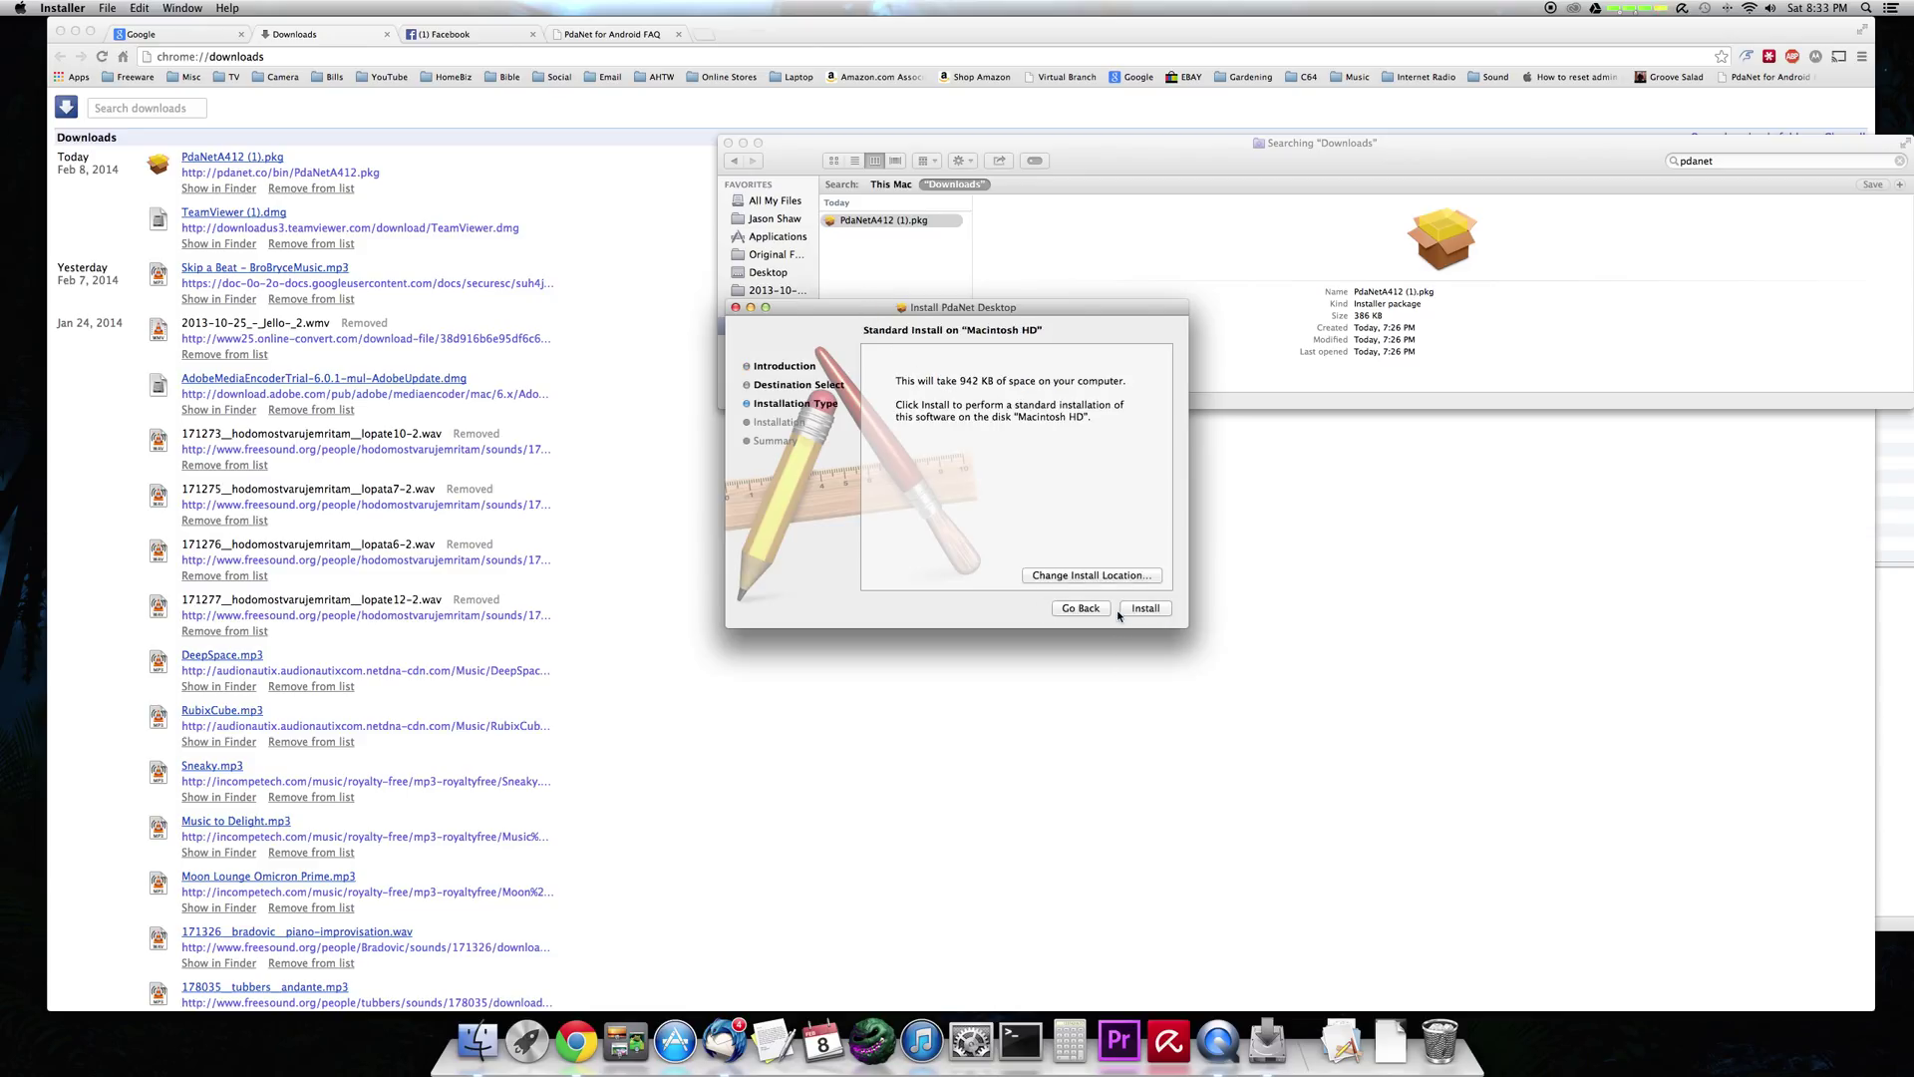
{"action": "left_click", "coordinate": [1166, 607]}
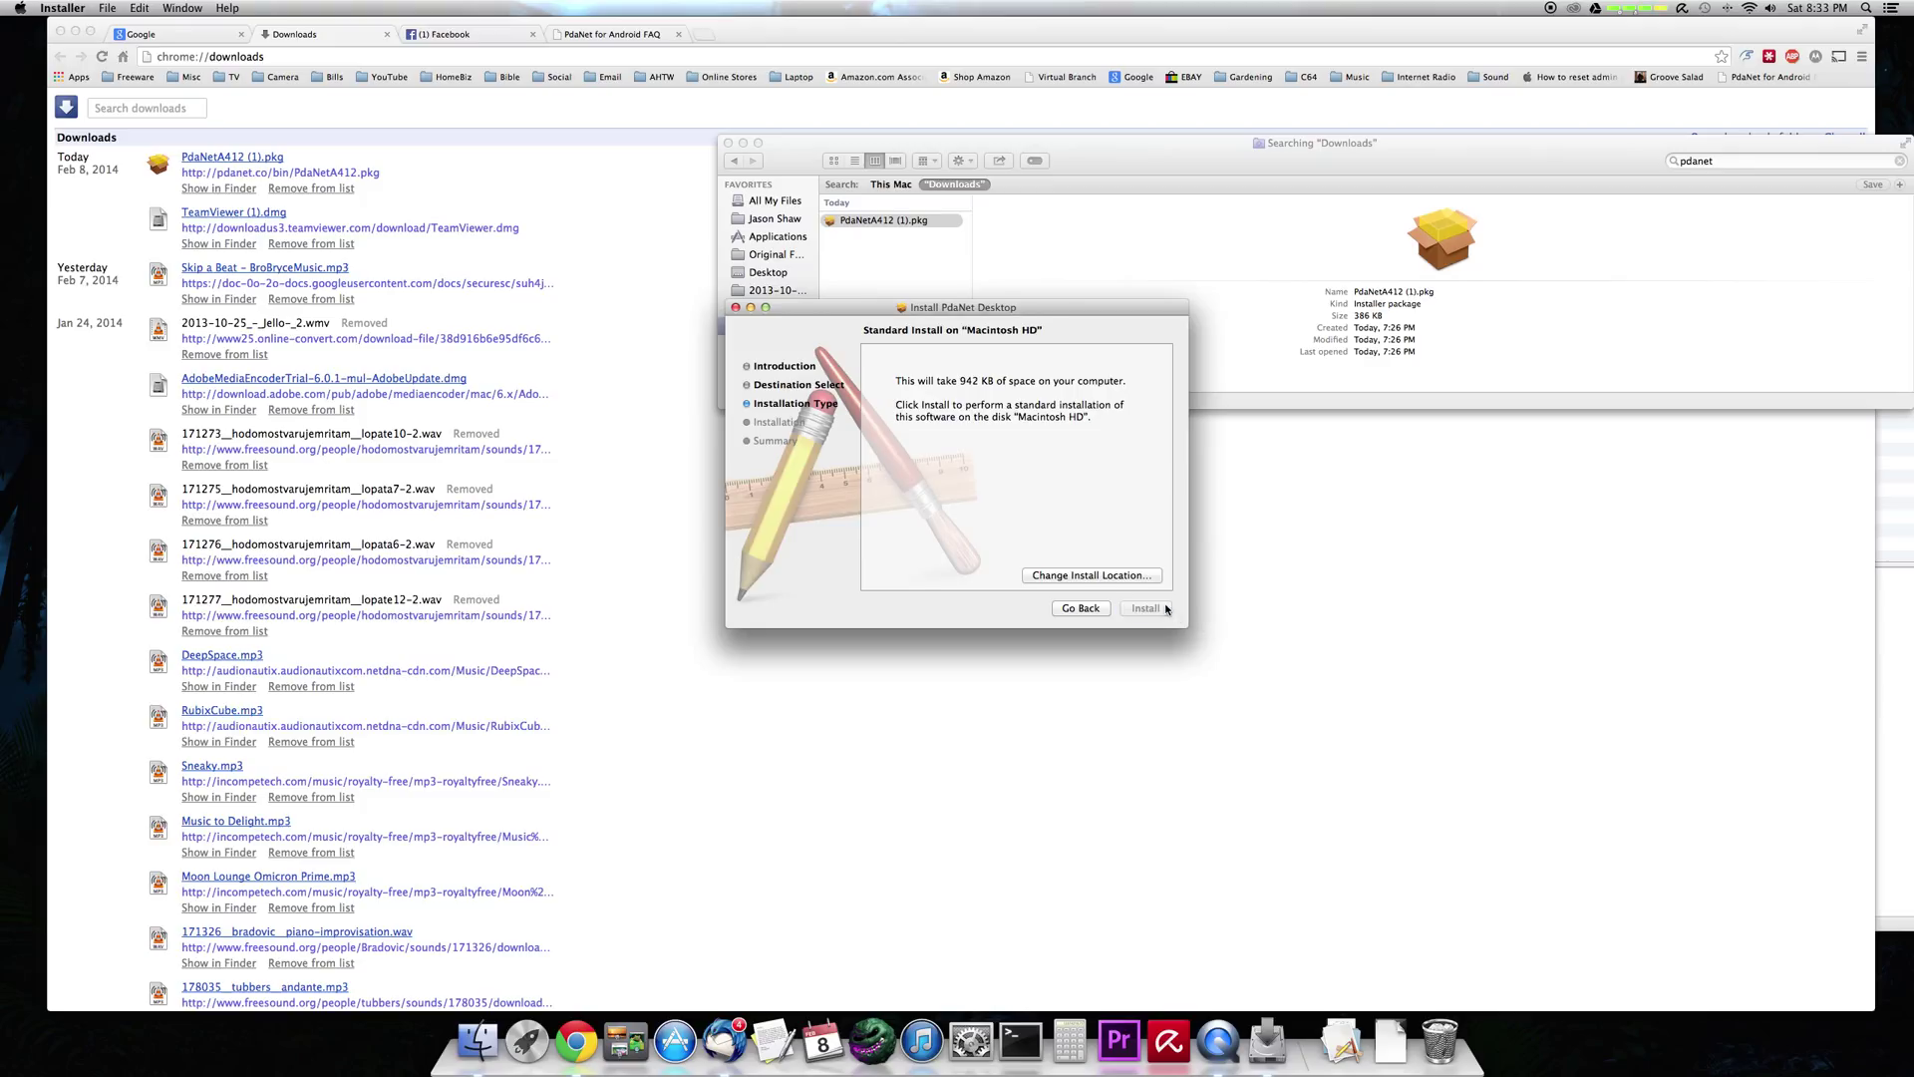